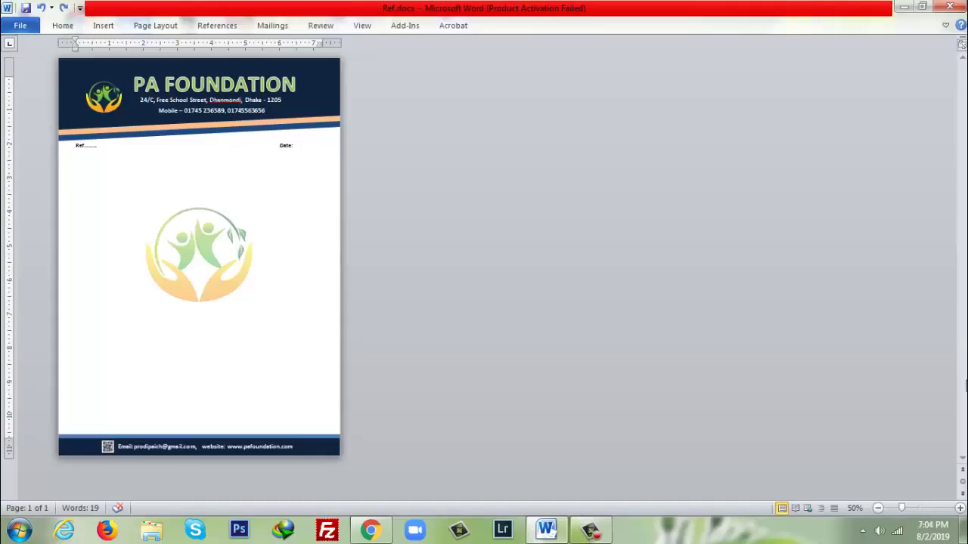
- Scroll up through the finished PA Foundation letterhead sample
scroll(270, 269, "up", 1)
scroll(313, 280, "up", 4)
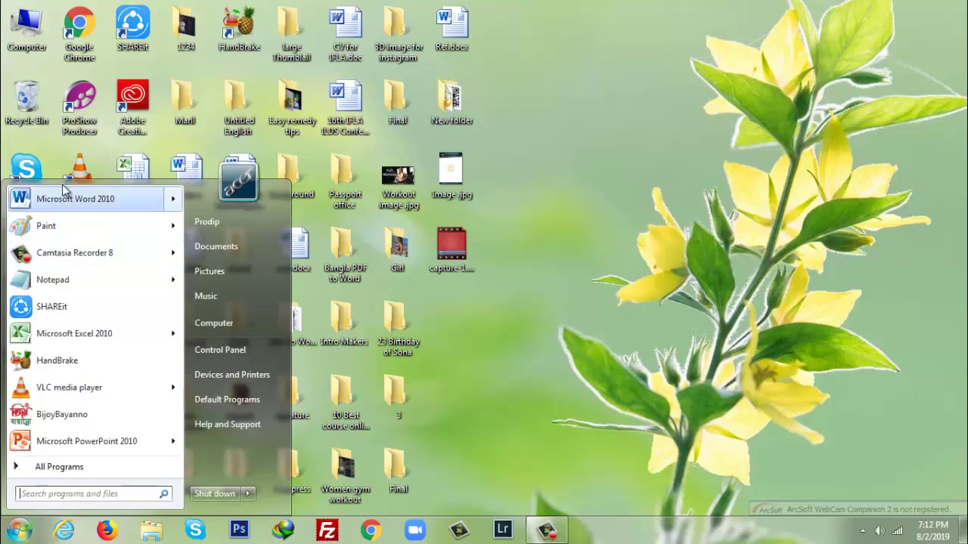
- Launch Word 2010 with a blank document and dismiss the activation notice
left_click(19, 531)
left_click(67, 199)
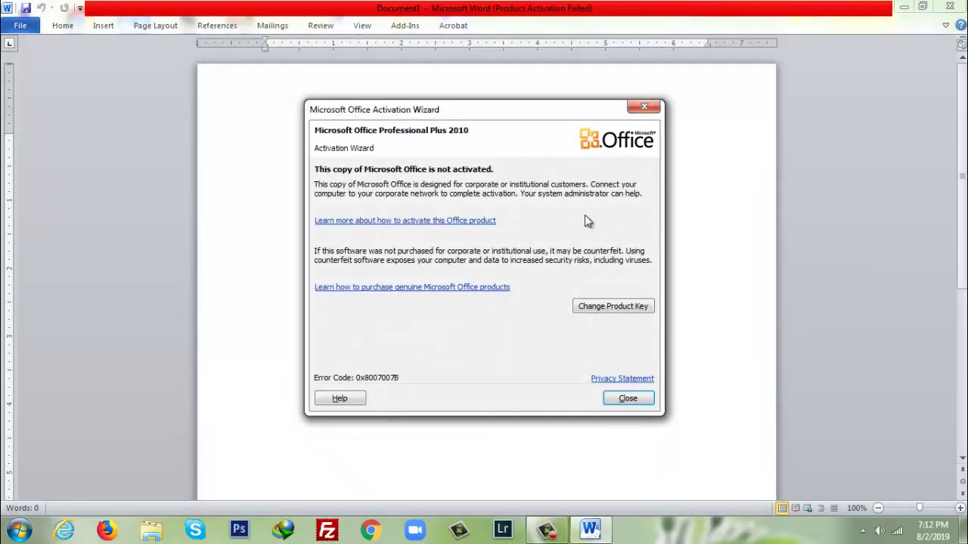
left_click(641, 112)
- Set the document's paper size to A4
left_click(161, 27)
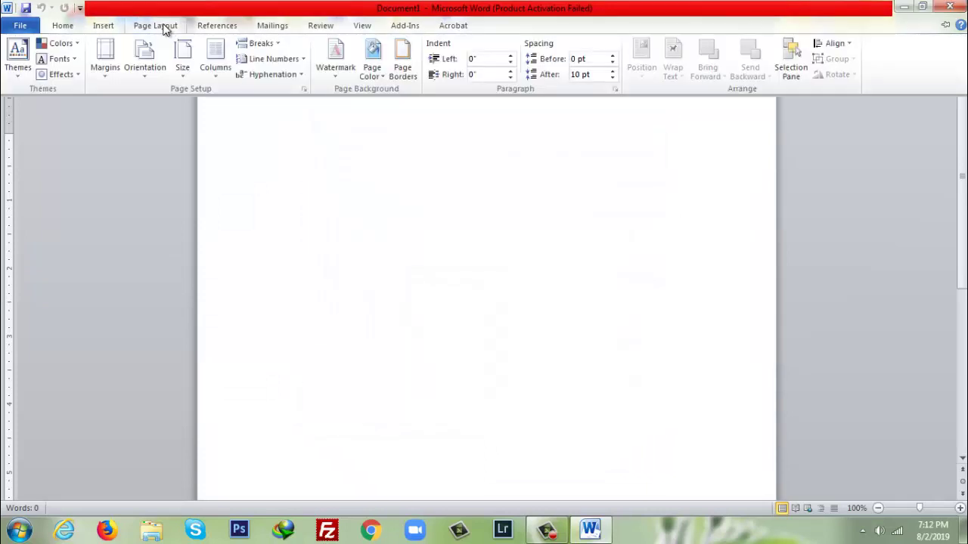
left_click(185, 79)
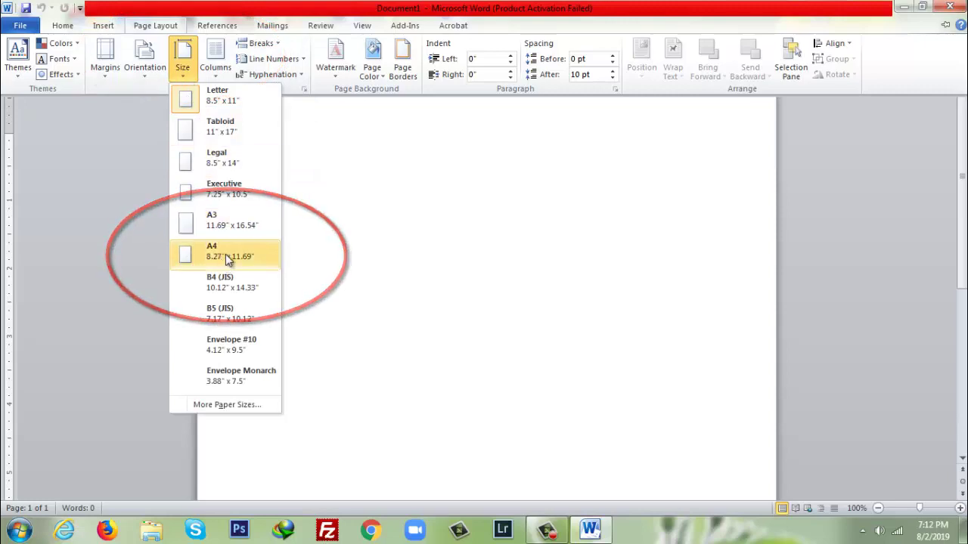
left_click(223, 258)
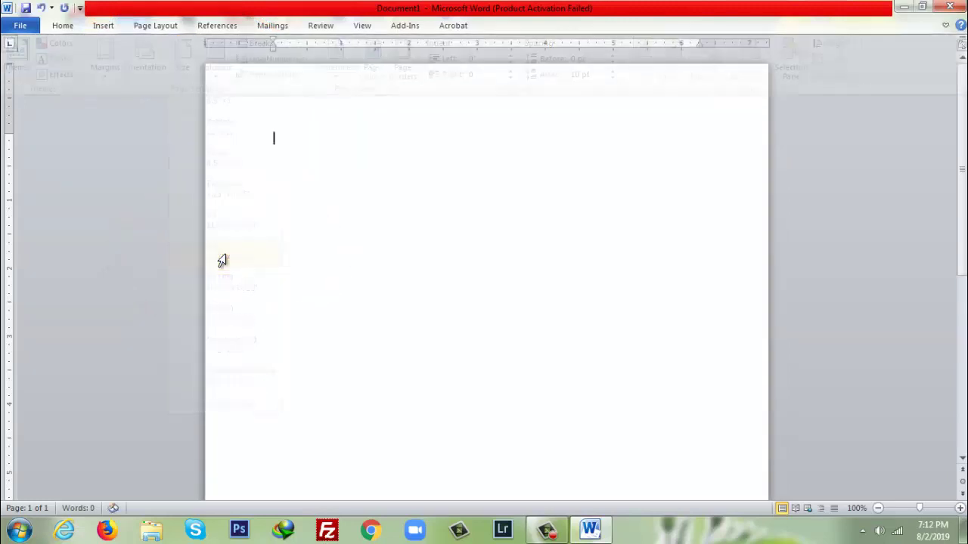
left_click(142, 28)
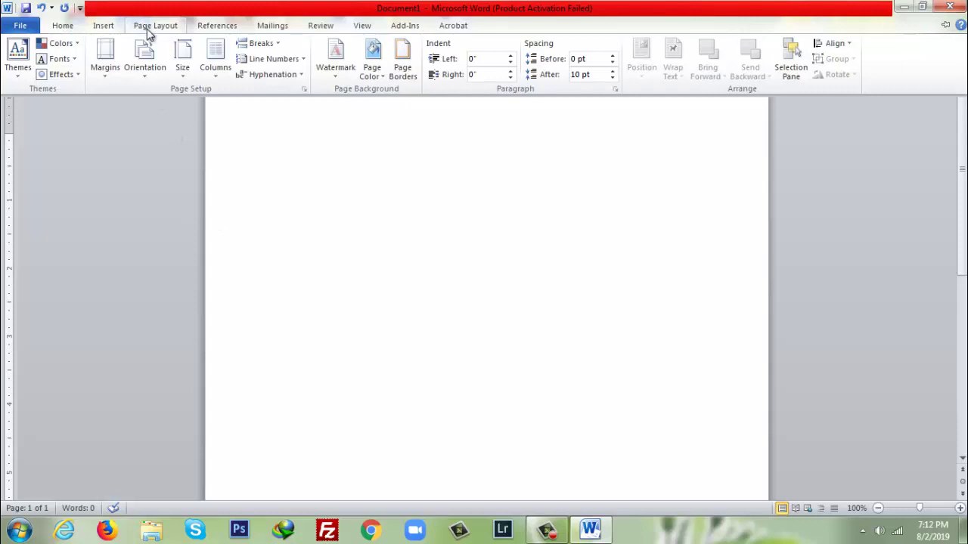
left_click(109, 80)
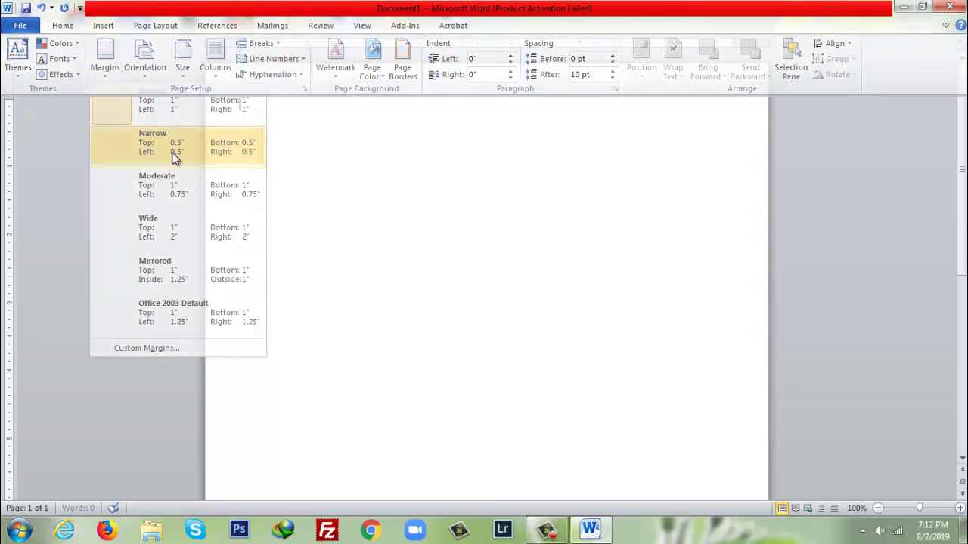
- Apply Narrow 0.5" margins and draw a Flowchart Manual Input band, rotated 180°, across the page top
left_click(172, 153)
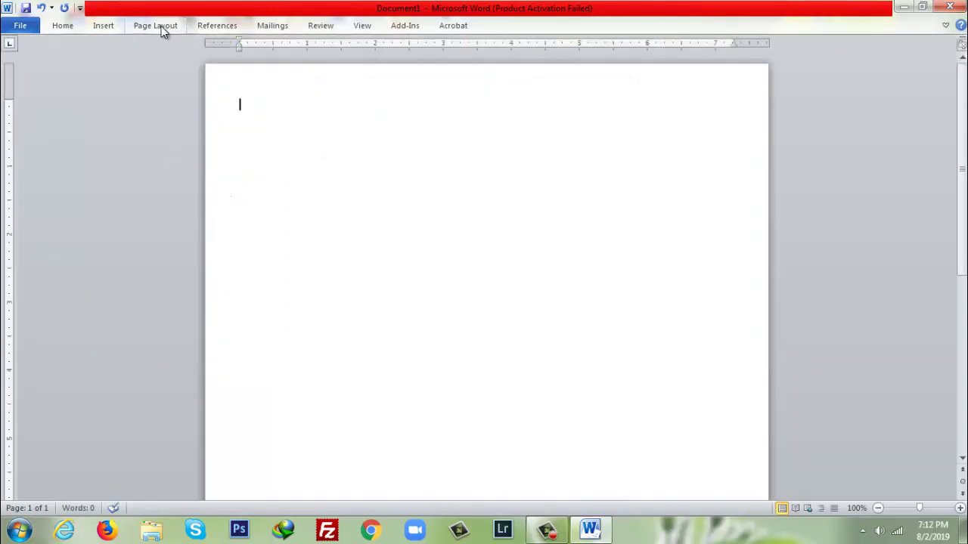
left_click(103, 25)
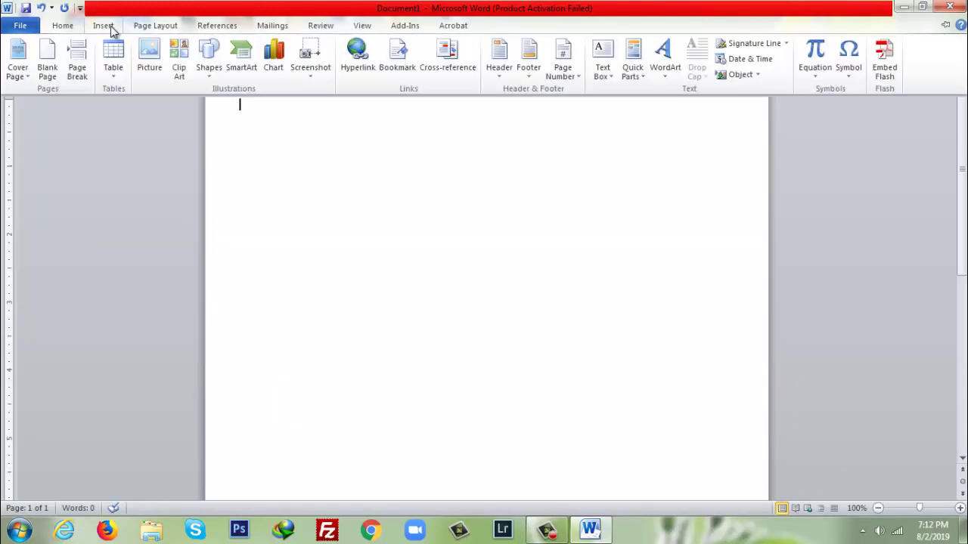
left_click(211, 75)
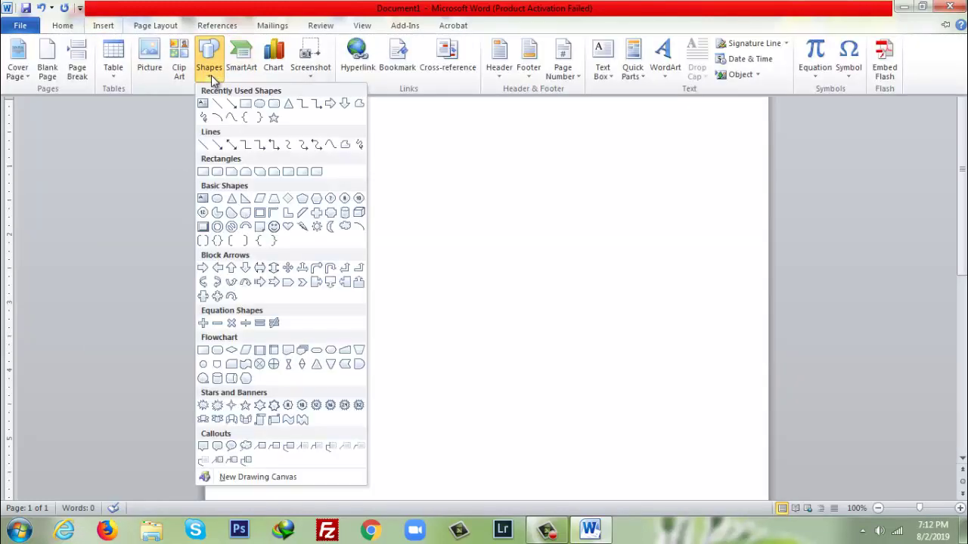
left_click(345, 350)
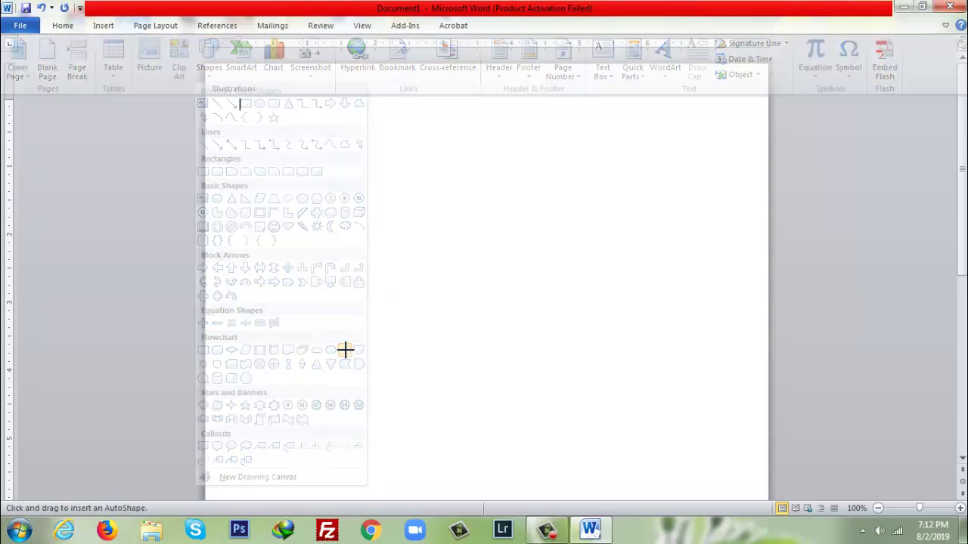
mouse_move(205, 68)
left_mouse_down()
mouse_move(229, 119)
mouse_move(530, 197)
mouse_move(768, 228)
left_mouse_up()
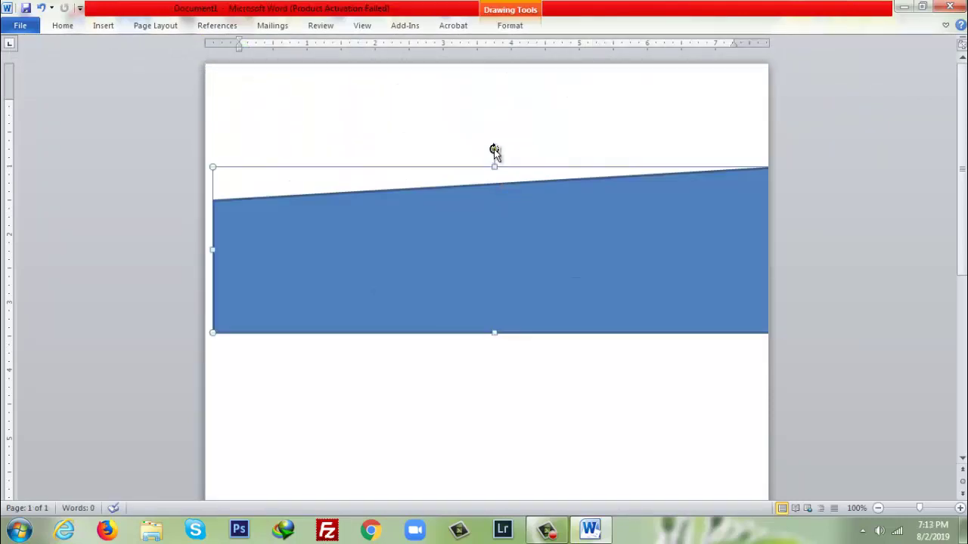
left_click_drag(494, 150, 494, 324)
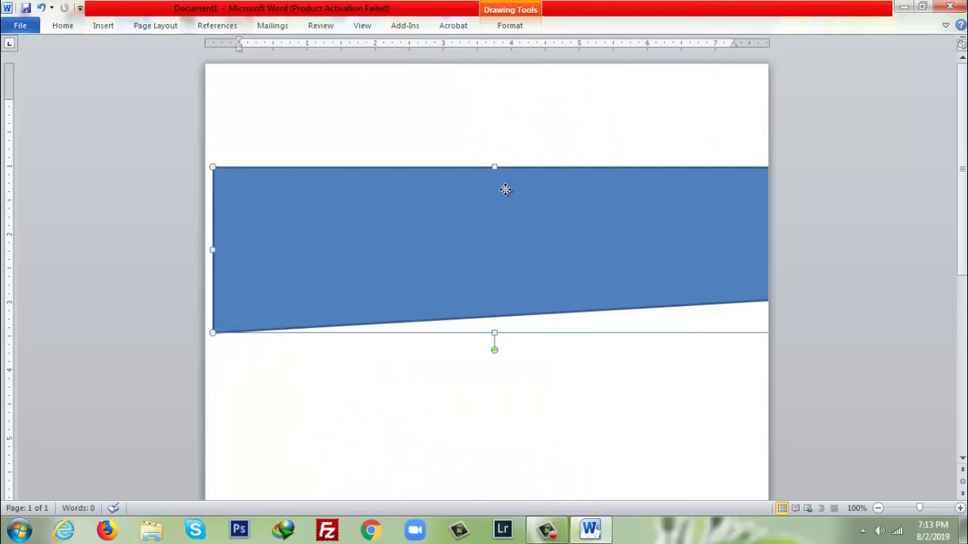
left_click_drag(499, 182, 497, 105)
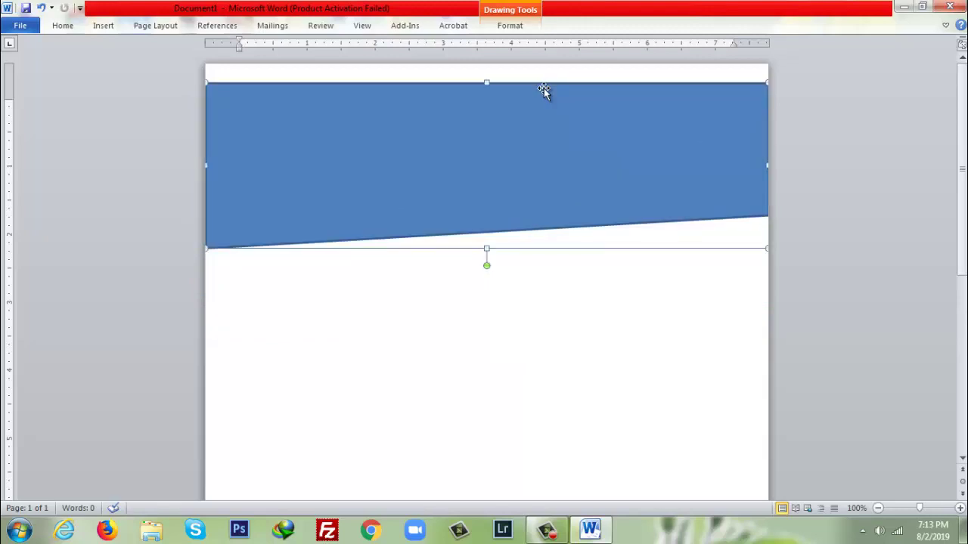
- Fill the band with Dark Blue, Text 2, Darker 50% and remove its outline
right_click(544, 91)
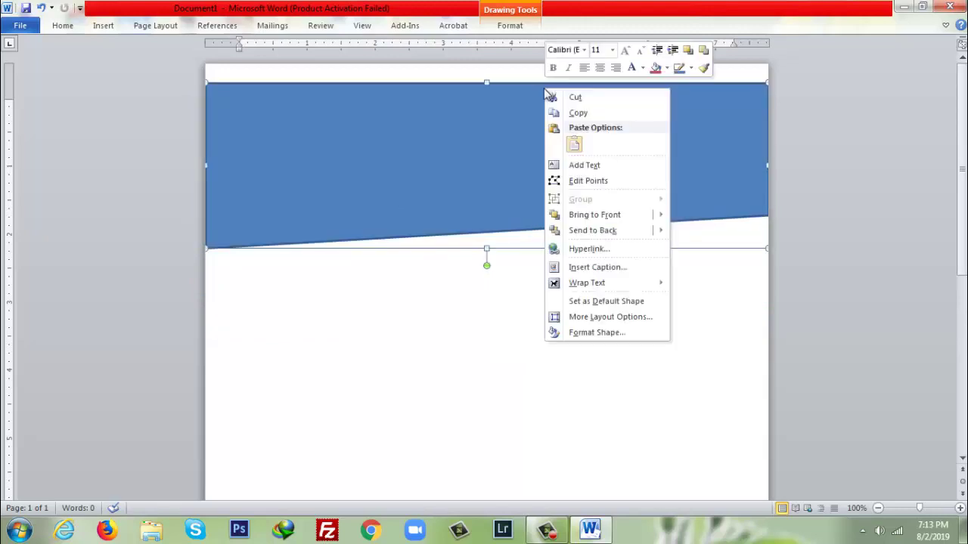
left_click(668, 68)
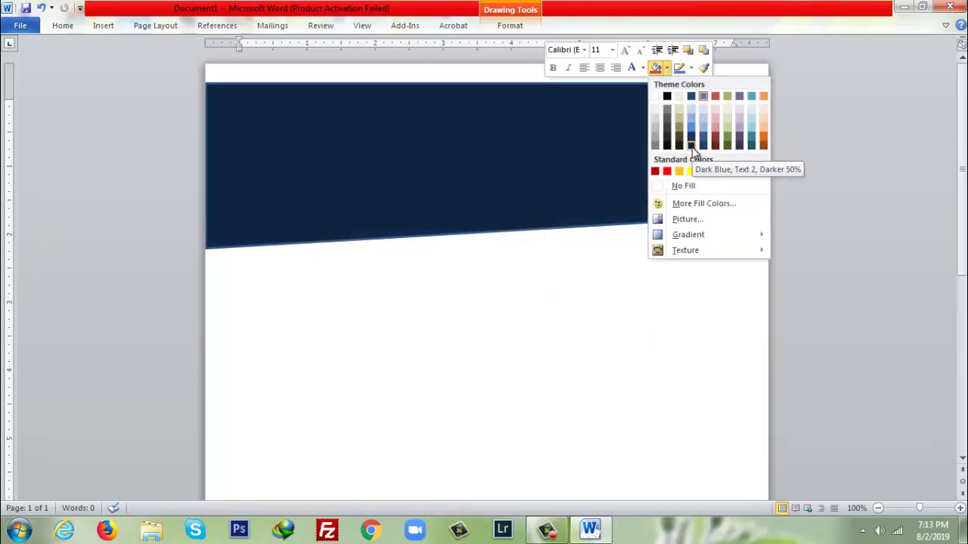
left_click(691, 146)
right_click(667, 123)
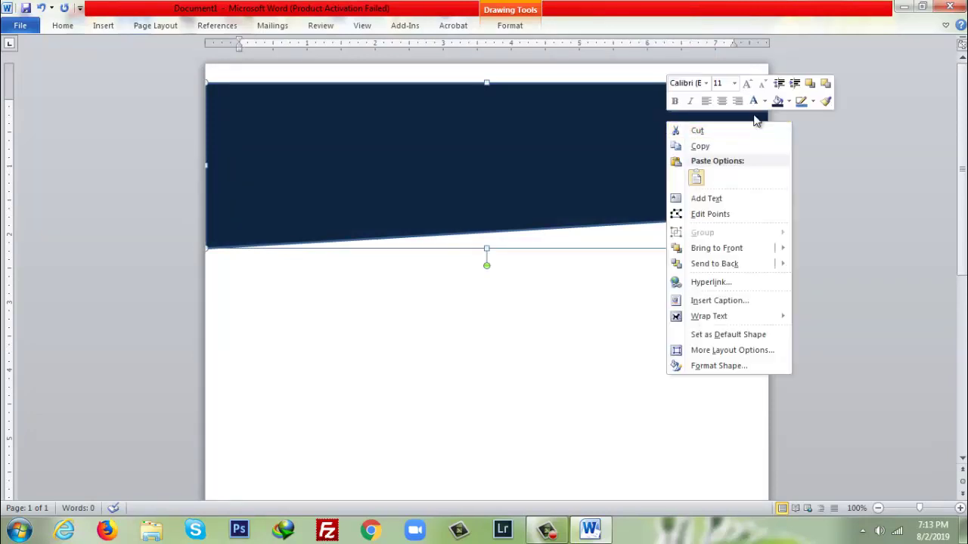
left_click(814, 102)
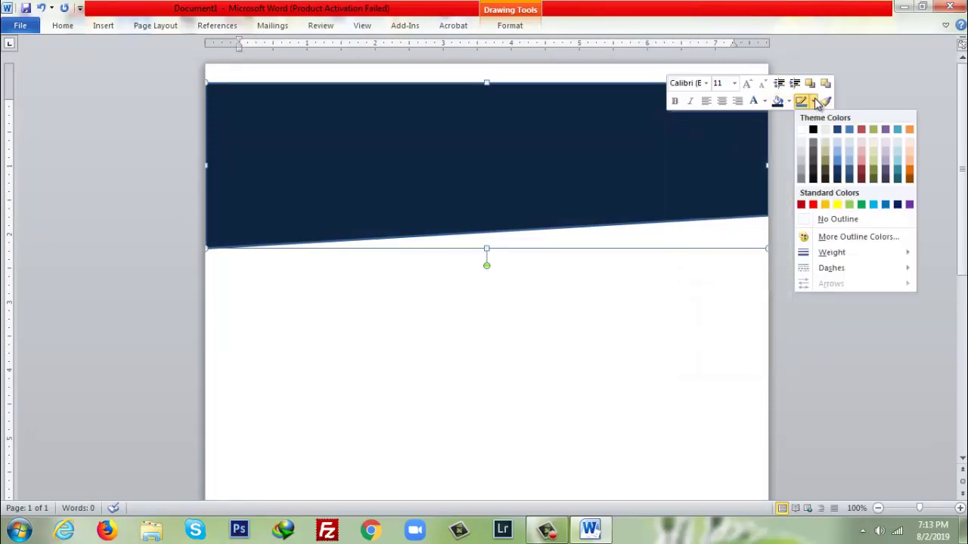
left_click(806, 220)
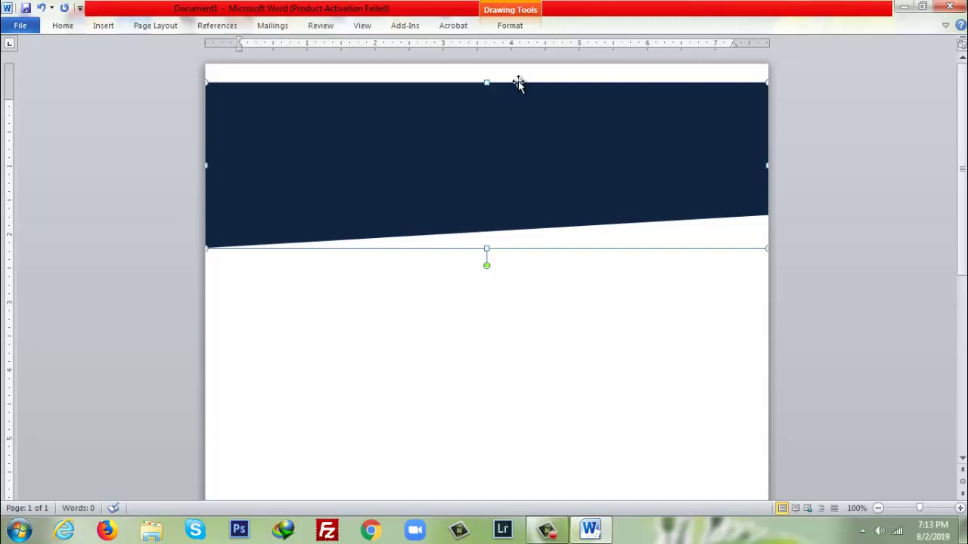
- Paste a copy of the navy band lower down and fill the upper original band peach
key("ctrl+v")
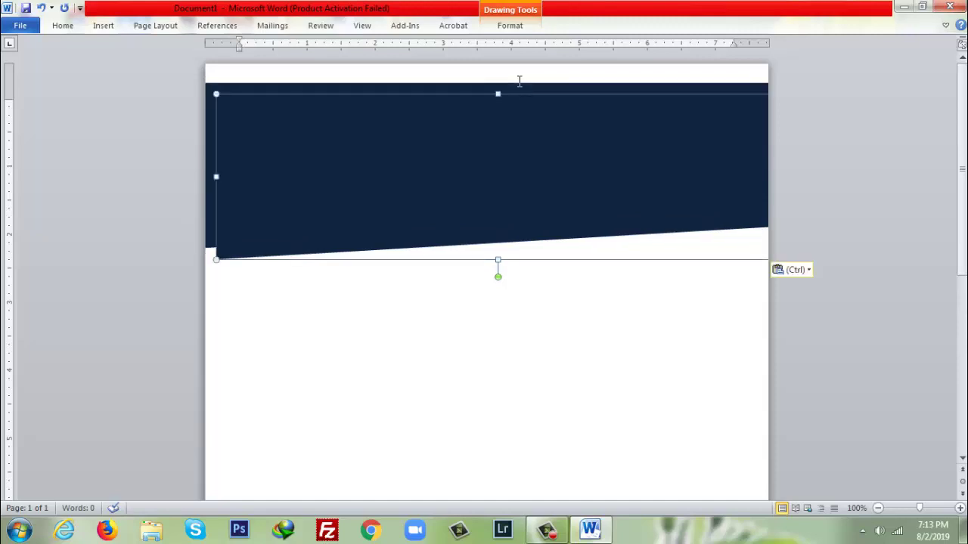
left_click_drag(417, 168, 402, 197)
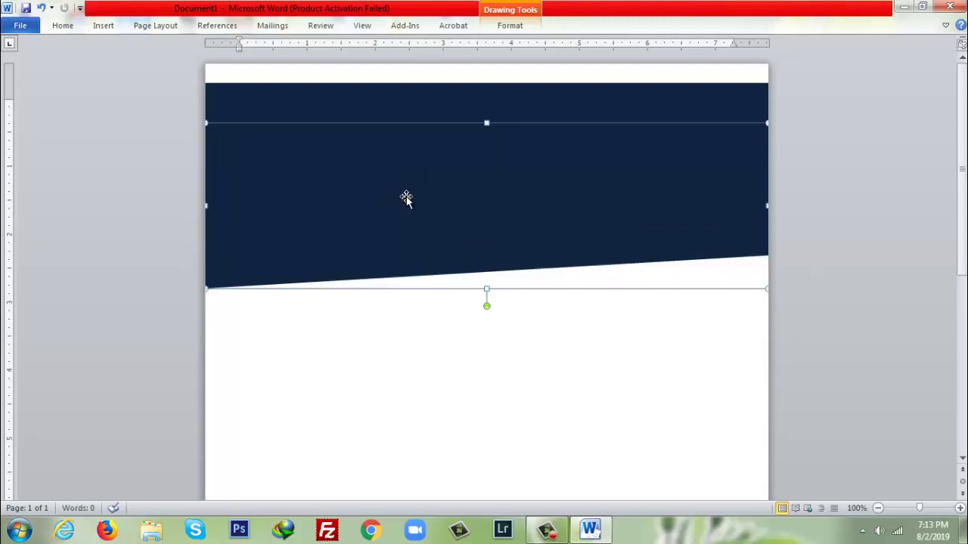
left_click(416, 108)
right_click(416, 107)
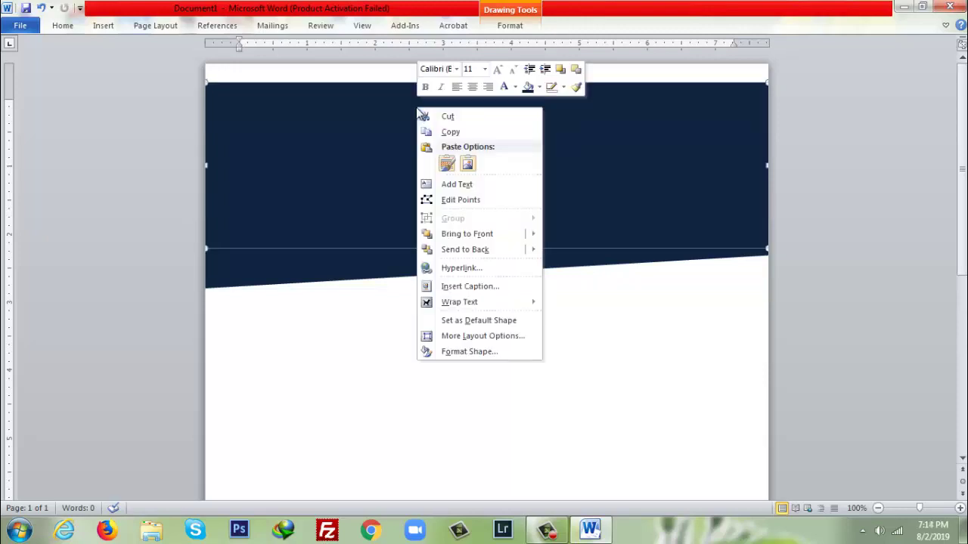
left_click(539, 87)
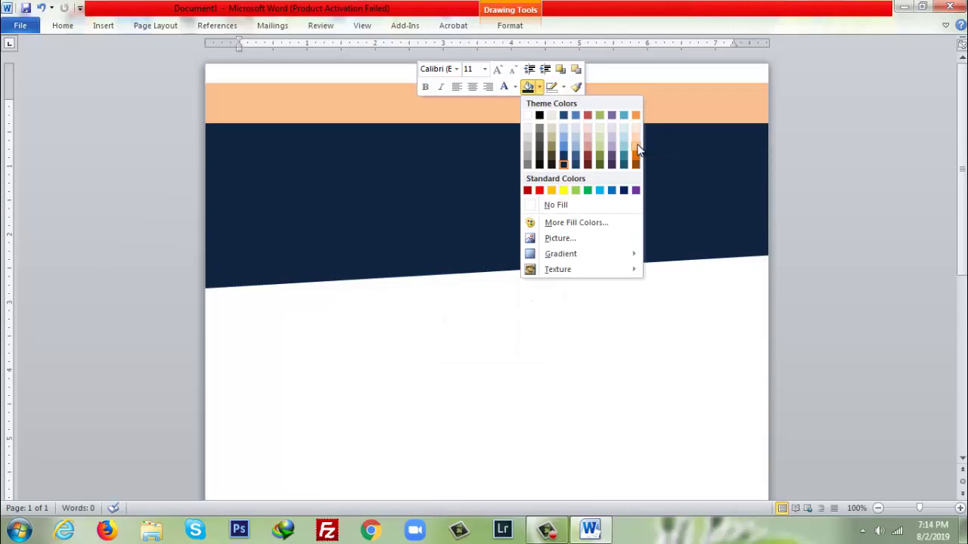
left_click(637, 150)
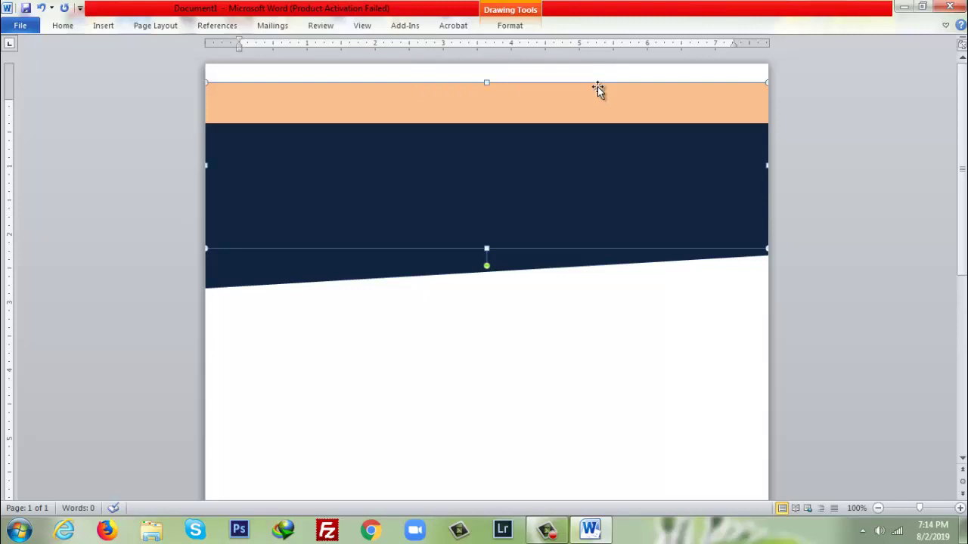
- Paste another band copy and align it with the page's left edge
key("ctrl+v")
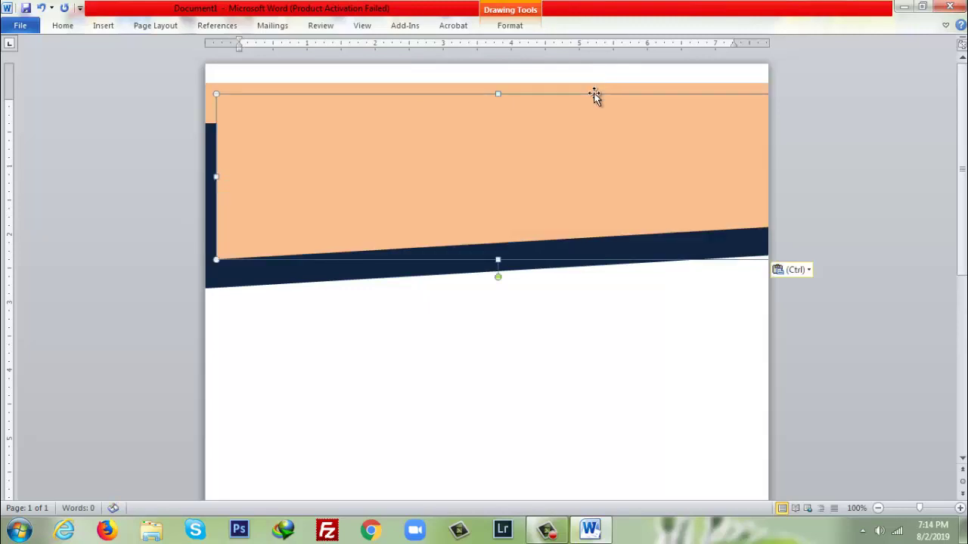
left_click_drag(570, 127, 556, 136)
right_click(556, 137)
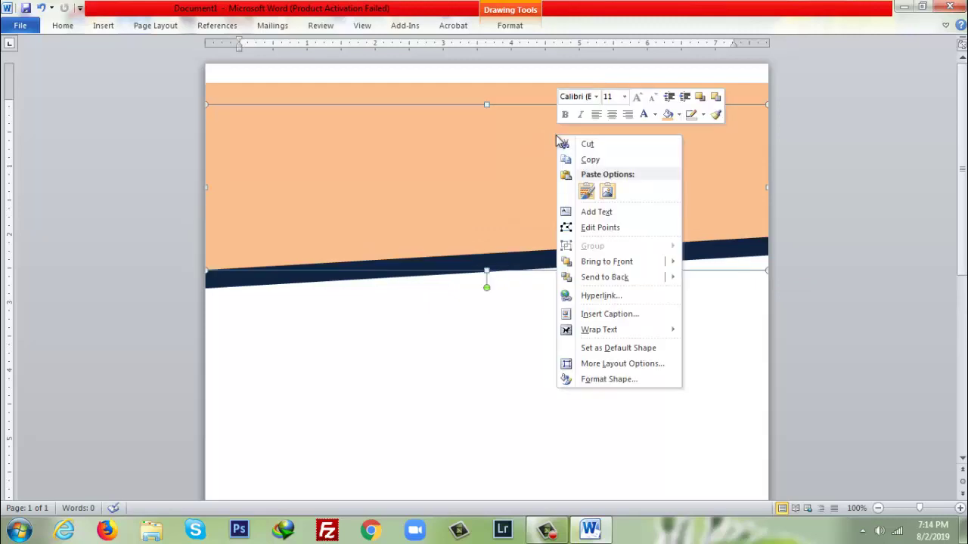
- Fill the new copy blue, reposition it and stretch it slightly wider to the right
left_click(679, 115)
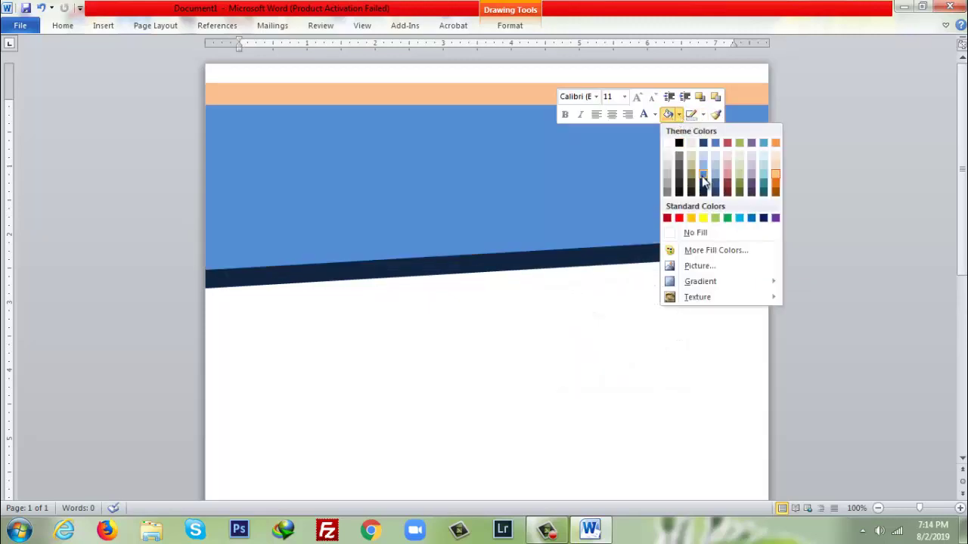
left_click(703, 174)
left_click_drag(405, 274, 411, 81)
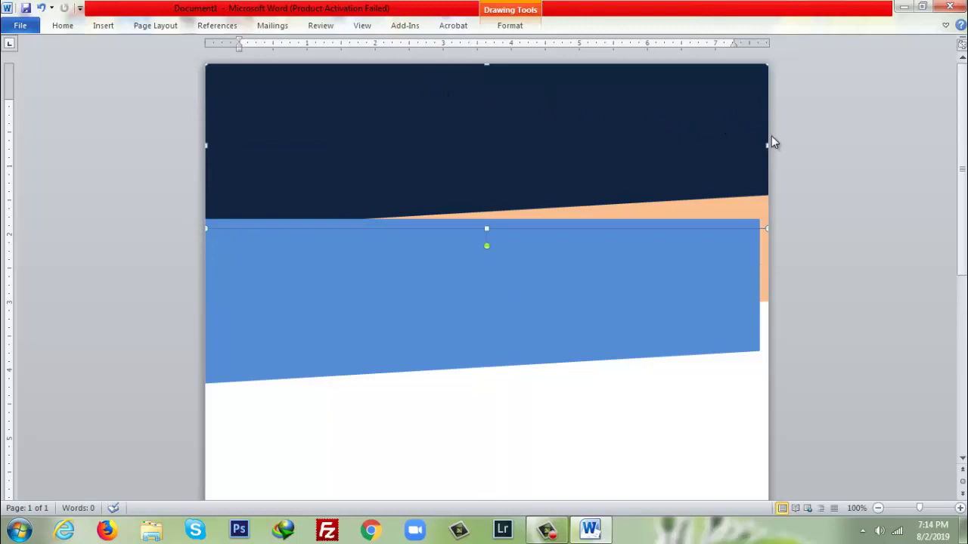
left_click_drag(767, 145, 770, 155)
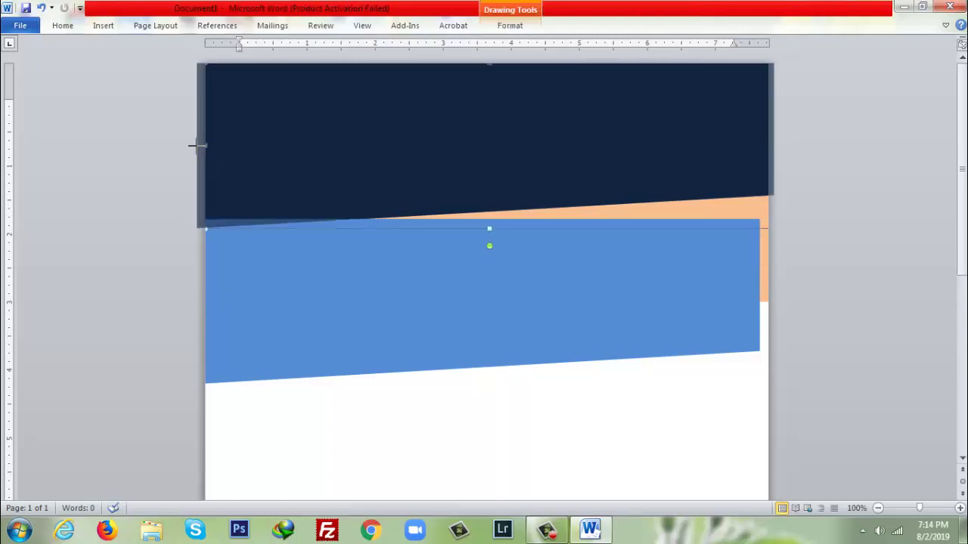
- Move the blue band up over the peach band, nudging the peach band upward
left_click(651, 209)
left_click(599, 364)
left_click_drag(599, 363, 603, 417)
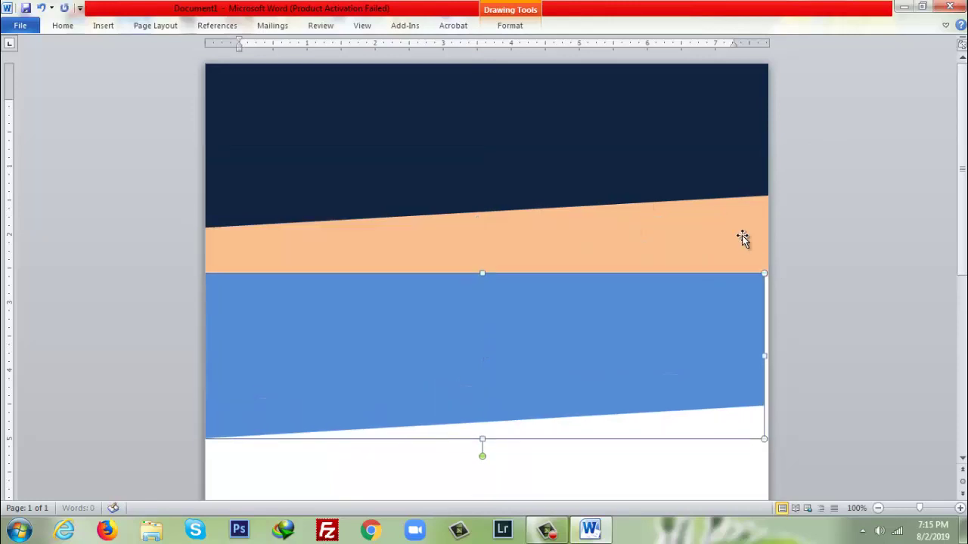
left_click(742, 236)
key("Up")
key("Up")
key("Up")
key("Up")
key("Up")
key("Up")
key("Up")
key("Up")
key("Up")
key("Up")
key("Up")
left_click_drag(692, 357, 677, 272)
left_click_drag(677, 272, 670, 264)
- Send the blue band behind the navy band and widen its right edge slightly
right_click(670, 263)
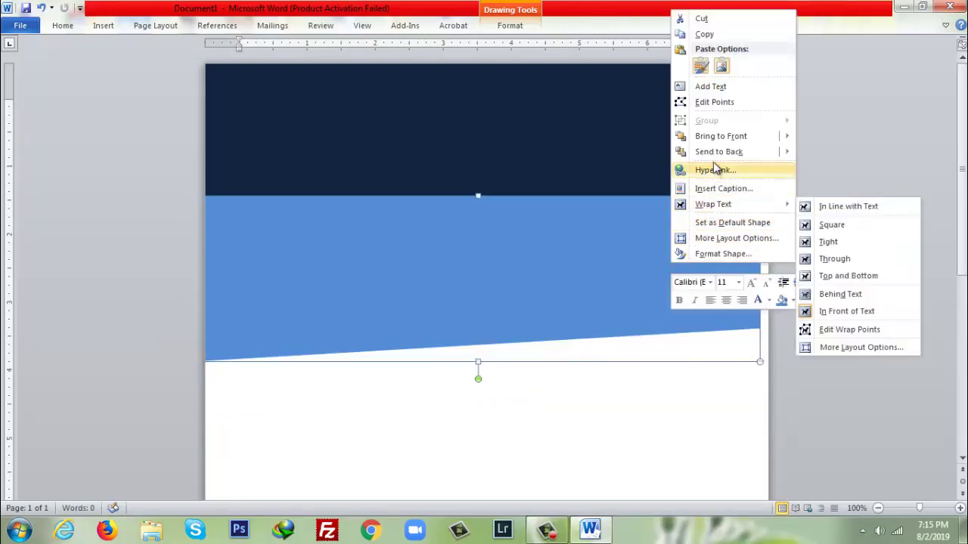
mouse_move(786, 136)
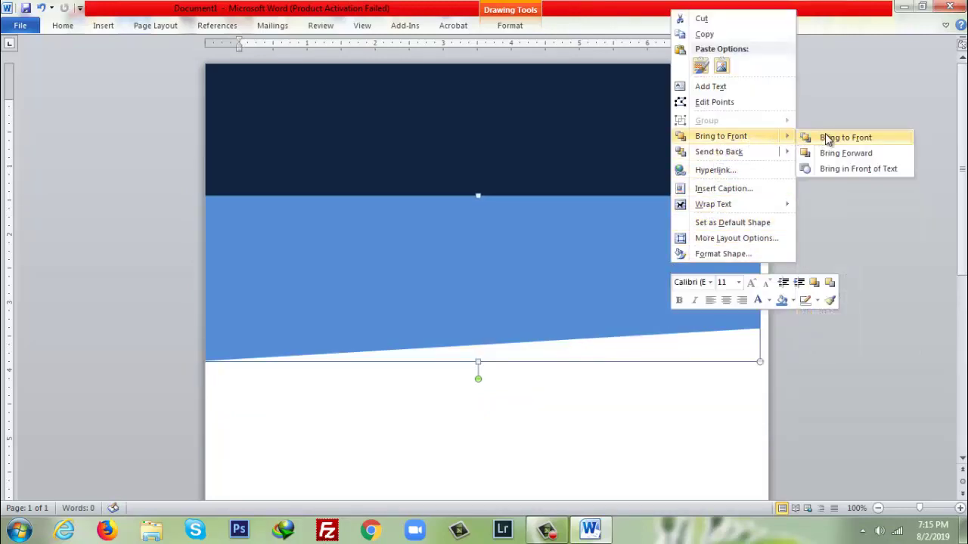
mouse_move(778, 152)
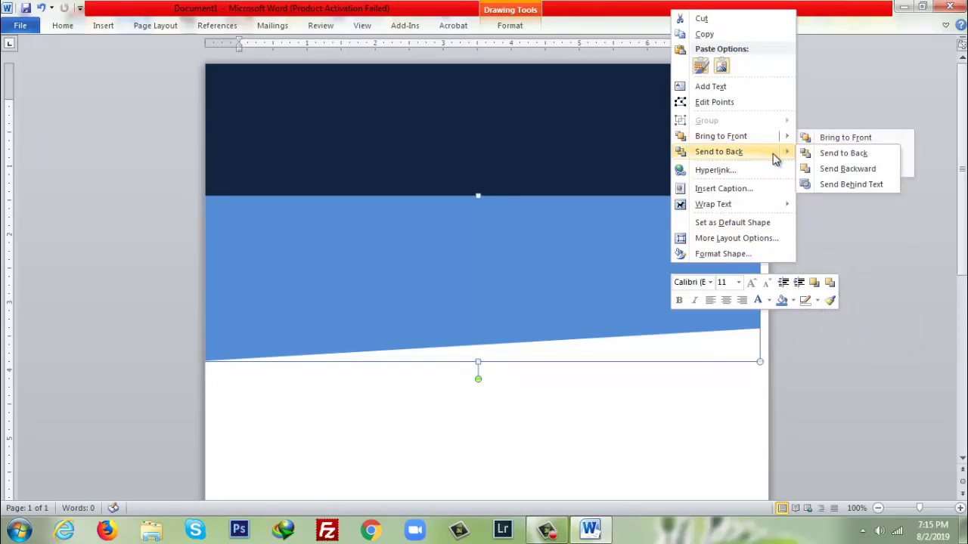
left_click(828, 170)
left_click_drag(730, 250, 694, 275)
left_click_drag(758, 285, 770, 287)
key("Up")
key("Up")
key("Up")
key("Up")
key("Up")
key("Up")
key("Up")
key("Up")
key("Up")
key("Up")
key("Up")
key("Up")
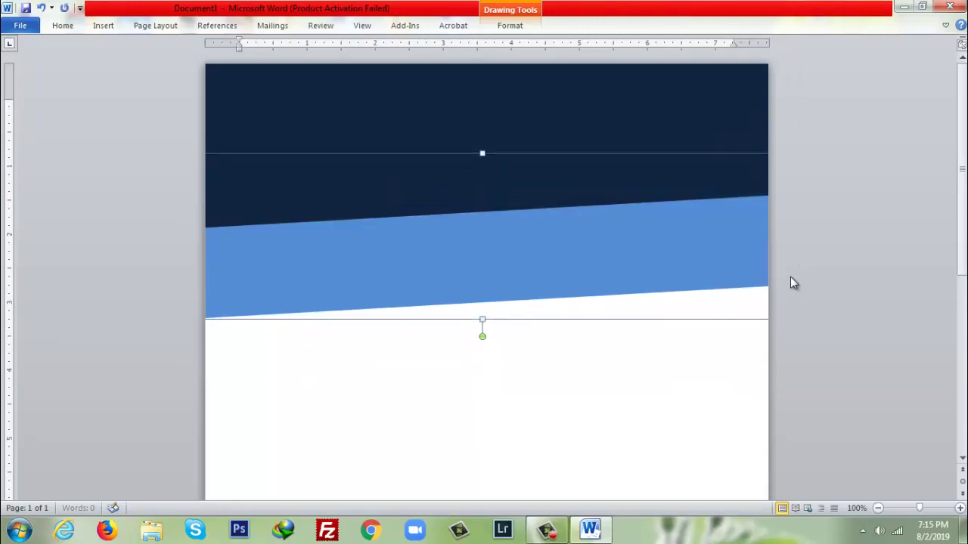
key("Down")
key("Down")
key("Down")
key("Down")
key("Down")
key("Down")
key("Down")
key("Down")
key("Down")
key("Down")
key("Down")
key("Down")
key("Down")
key("Down")
key("Down")
key("Down")
key("Down")
key("Down")
key("Down")
key("Down")
left_click(305, 244)
- Reorder the peach band so it sits just behind the navy band, above the blue one
right_click(572, 242)
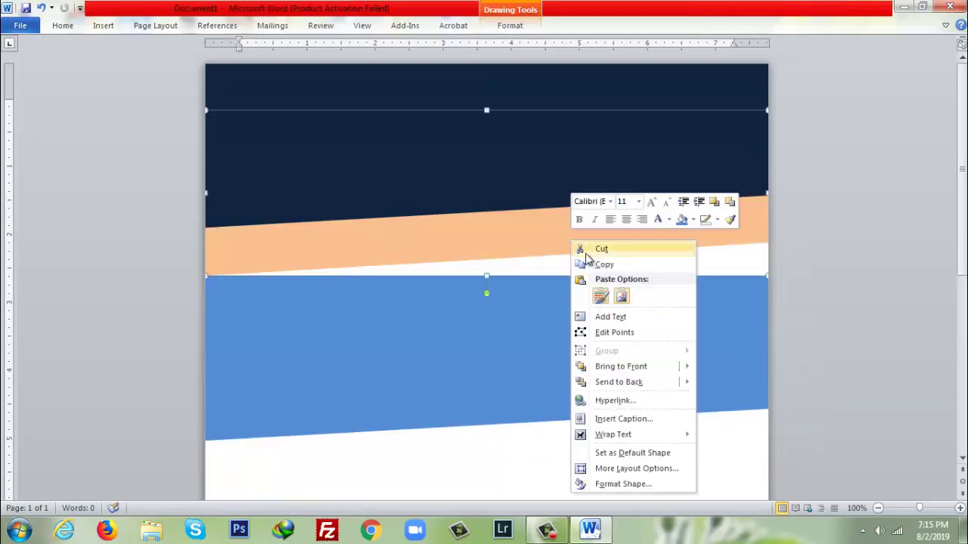
mouse_move(658, 389)
left_click(744, 383)
key("Down")
key("Down")
key("Down")
key("Down")
key("Down")
key("Down")
key("Down")
key("Down")
right_click(657, 253)
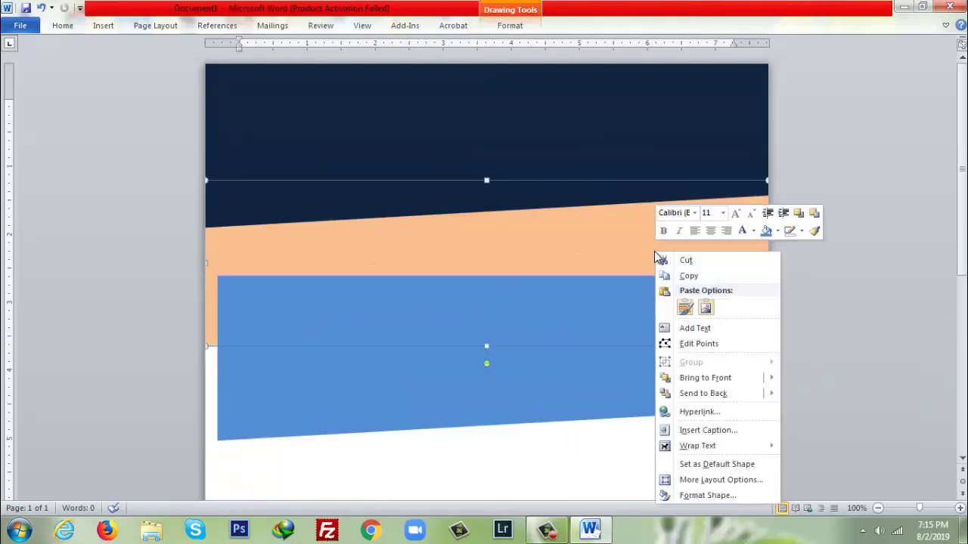
mouse_move(741, 399)
mouse_move(705, 377)
left_click(827, 379)
right_click(710, 242)
mouse_move(737, 368)
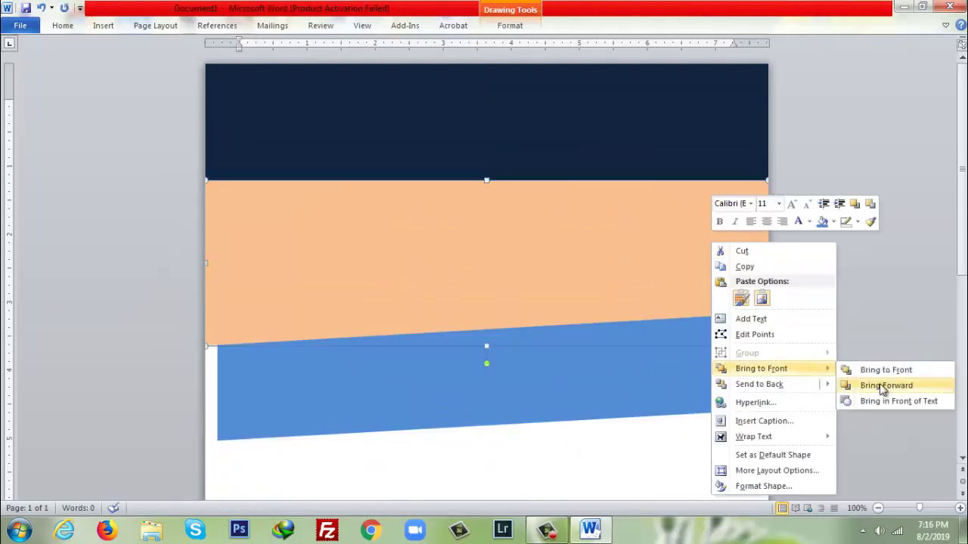
left_click(847, 384)
right_click(682, 254)
mouse_move(729, 395)
left_click(849, 410)
- Nudge the peach and blue bands upward so thin stripes show under the navy header
left_click(605, 353)
left_click(655, 240)
key("Up")
key("Up")
key("Up")
key("Up")
key("Up")
key("Up")
key("Up")
key("Up")
key("Up")
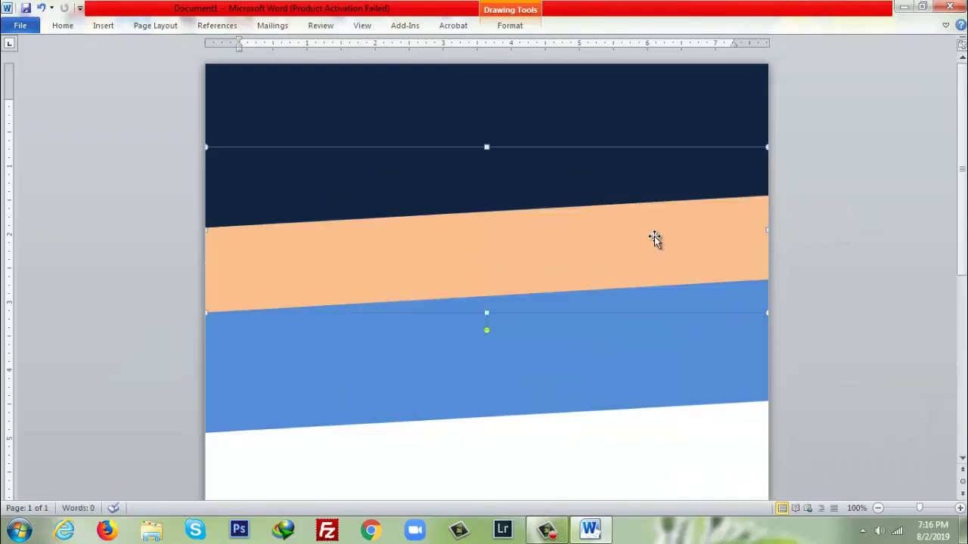
key("Up")
key("Up")
key("Up")
key("Up")
key("Up")
left_click(620, 307)
key("Up")
key("Up")
key("Up")
key("Up")
key("Up")
key("Up")
key("Up")
key("Up")
key("Up")
key("Up")
key("Up")
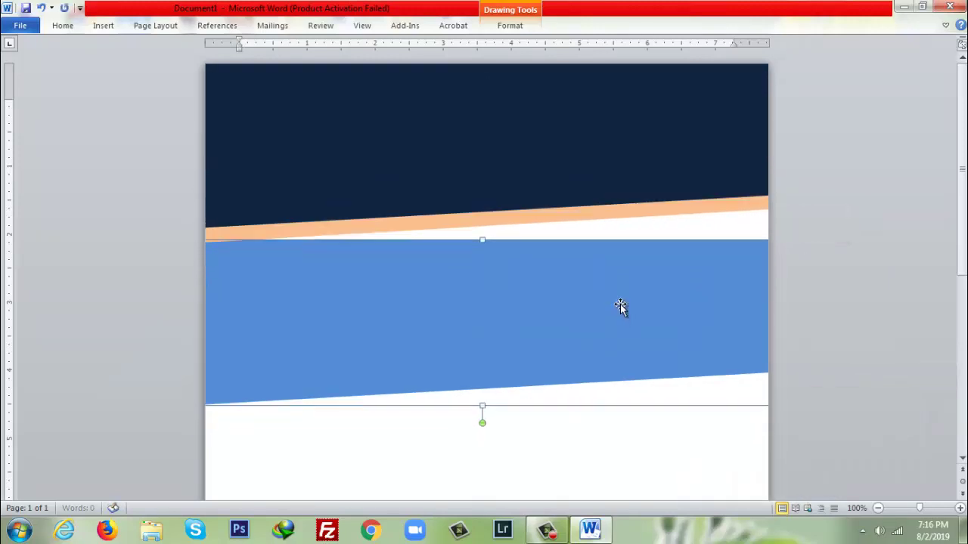
key("Up")
key("Up")
key("Up")
key("Up")
key("Up")
key("Up")
key("Up")
key("Up")
key("Up")
key("Up")
key("Up")
key("Up")
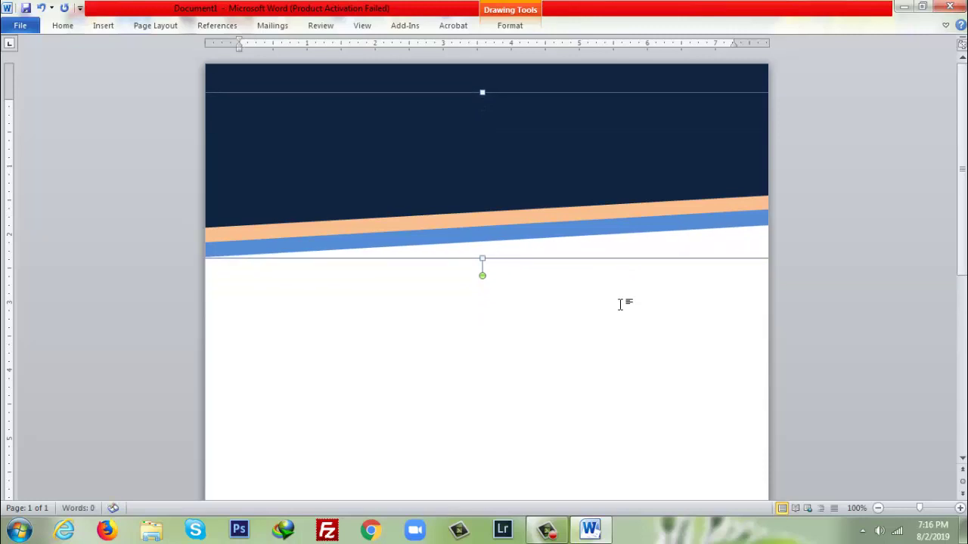
key("Up")
key("Up")
left_click(907, 196)
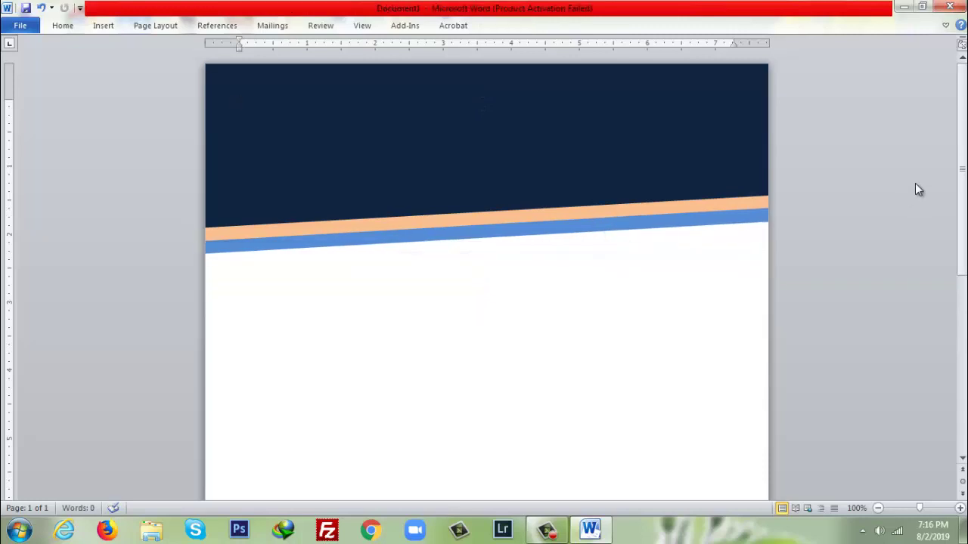
left_click(103, 25)
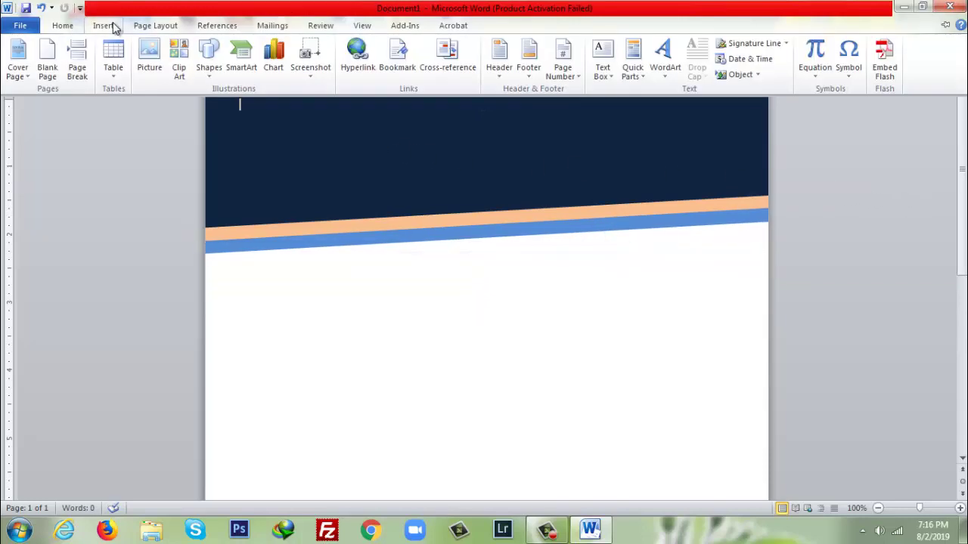
- Insert centred WordArt reading 'PA FOUNDATION' in the navy header
left_click(668, 74)
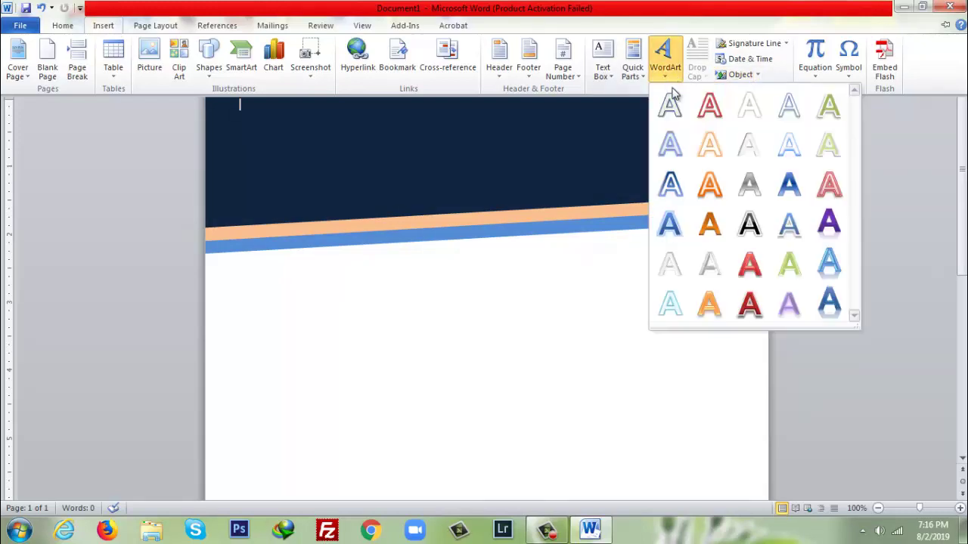
left_click(710, 260)
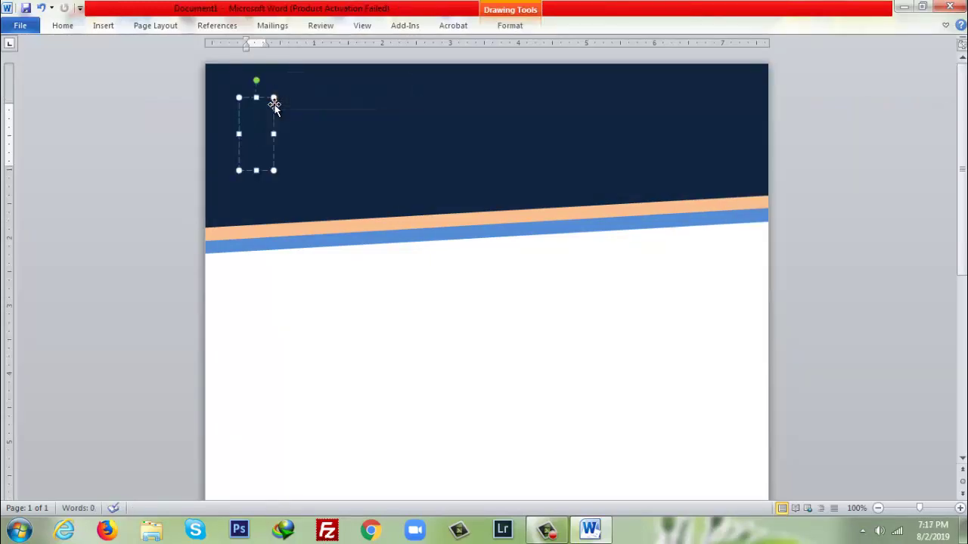
type("PA FOU")
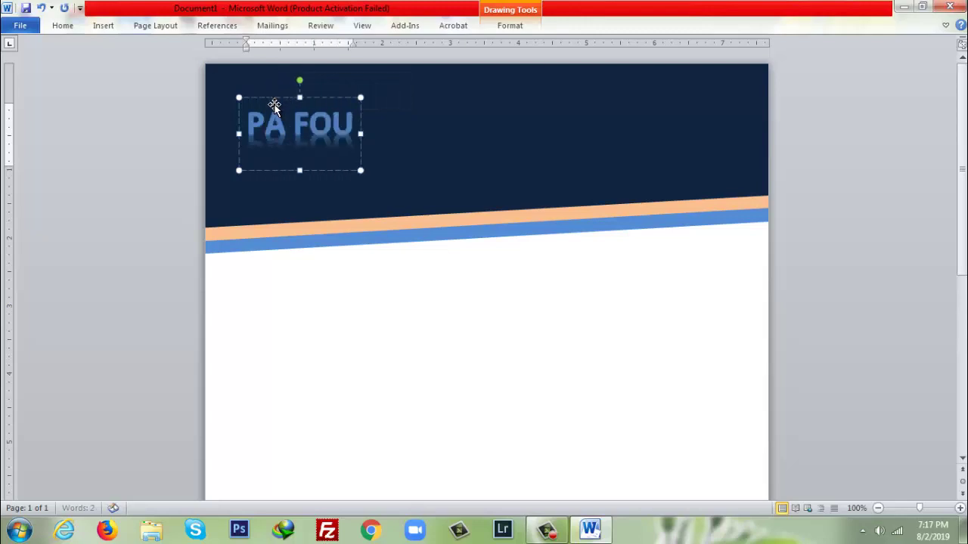
type("NDATION")
key("ctrl+e")
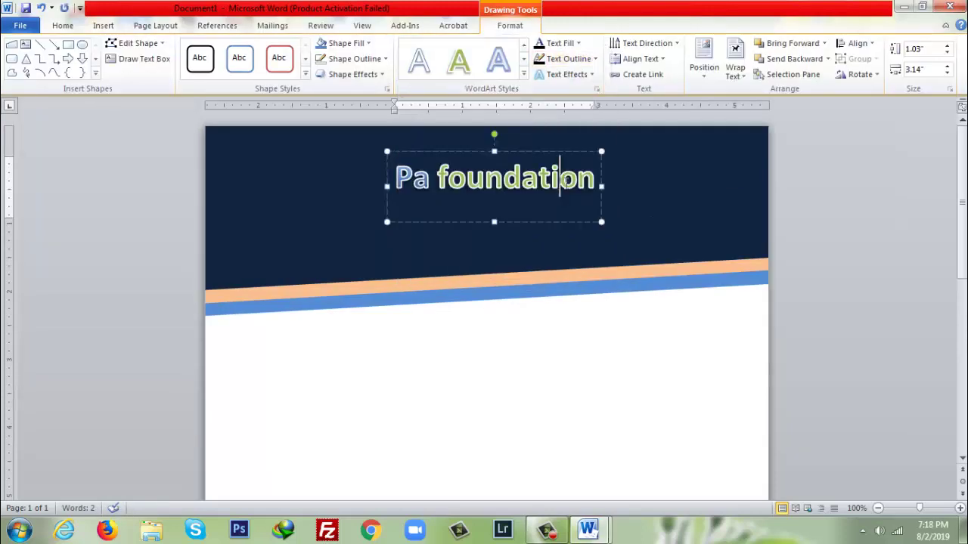
left_click_drag(564, 183, 381, 184)
left_click(421, 180)
left_click_drag(597, 182, 396, 181)
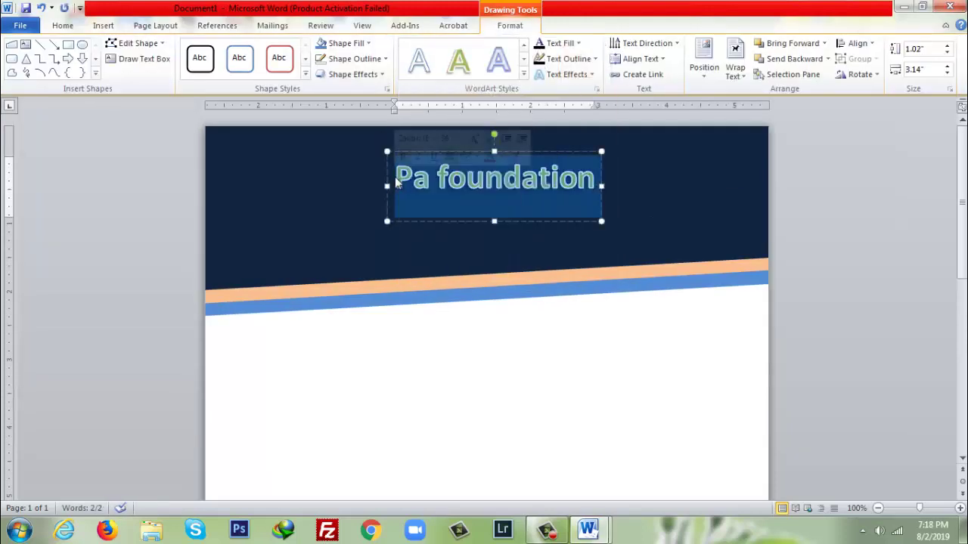
- Make the title all capitals at 48 pt
left_click(104, 25)
left_click(63, 25)
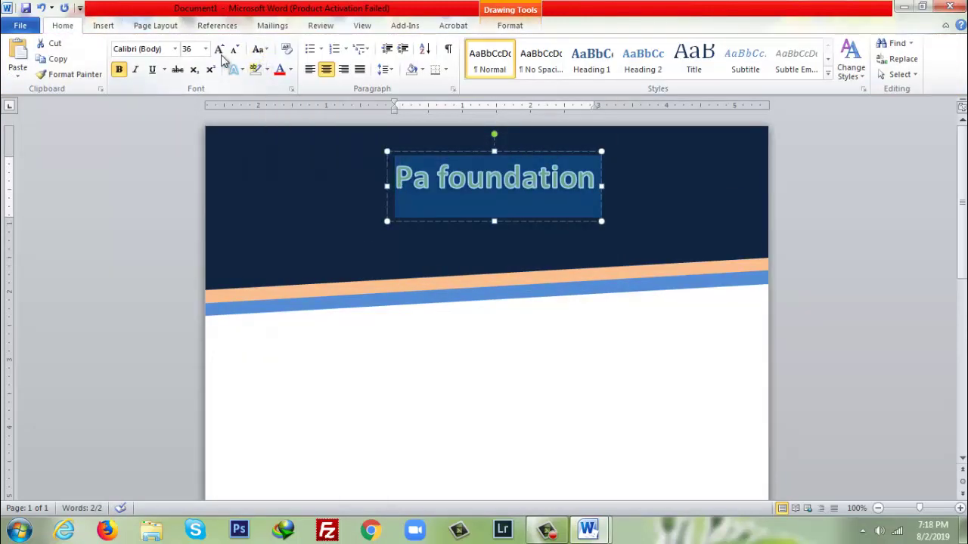
left_click(265, 49)
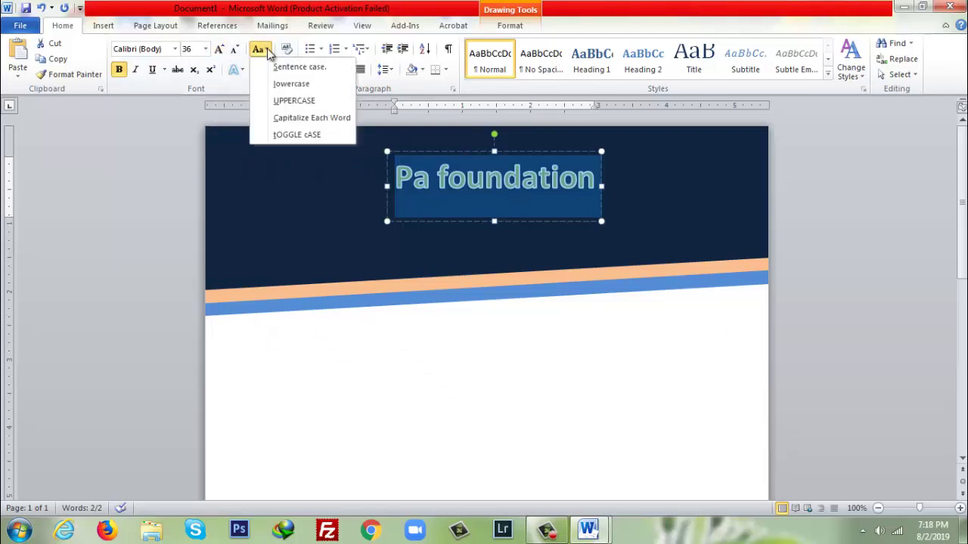
left_click(295, 101)
left_click(481, 178)
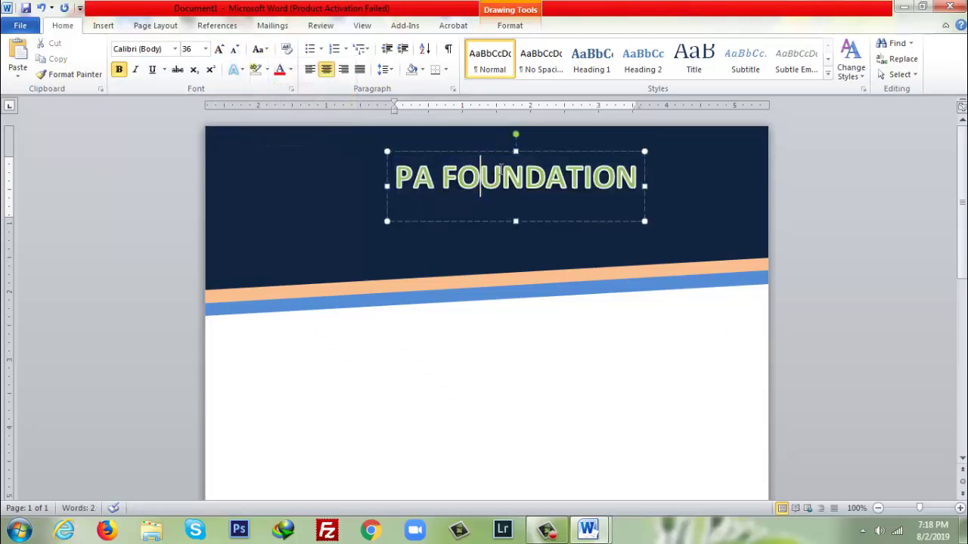
left_click_drag(641, 181, 365, 176)
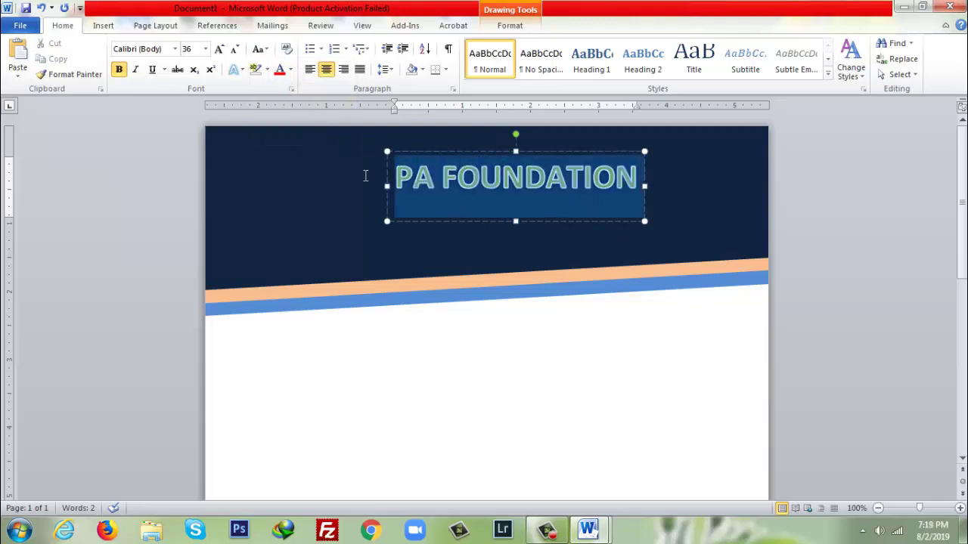
left_click(205, 48)
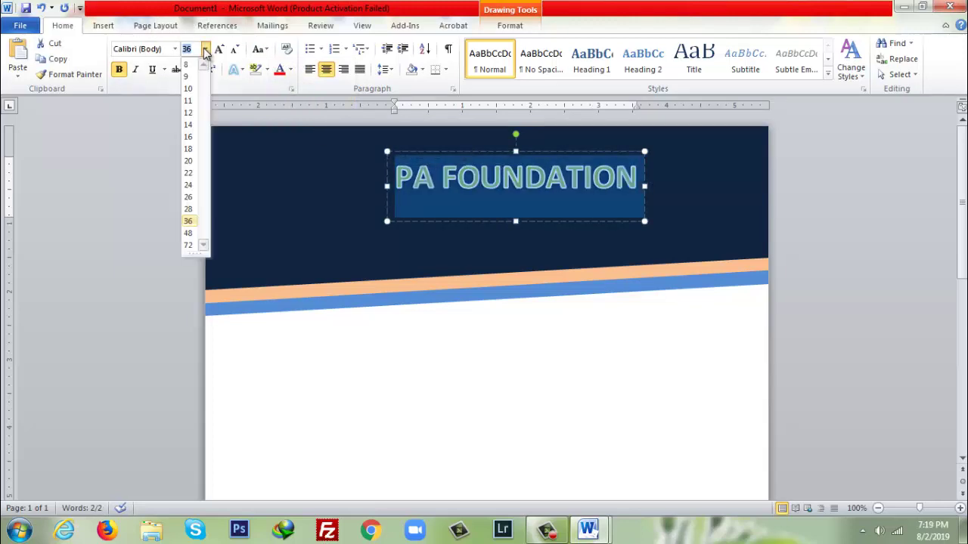
left_click(189, 234)
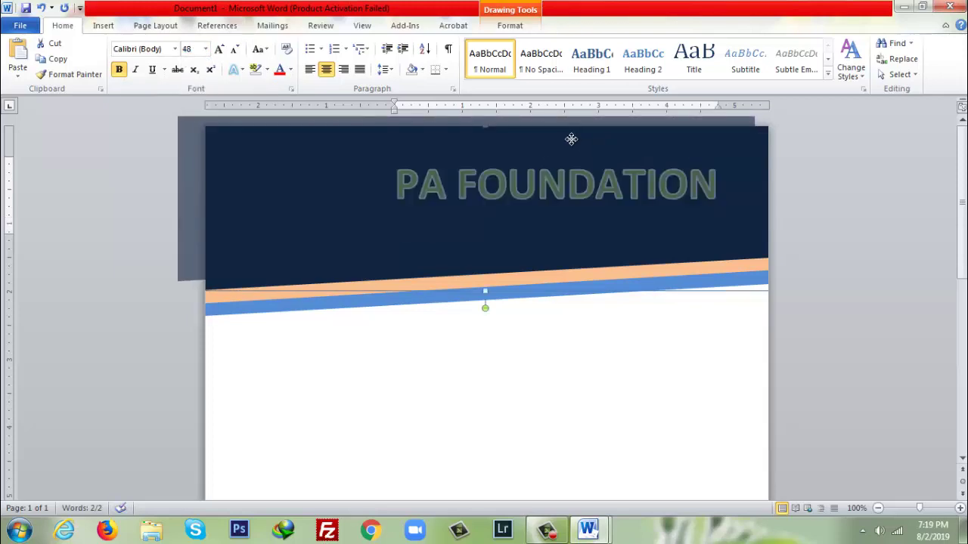
- Move the title box up-left, try 72 pt, then undo back to 48 pt
left_click_drag(571, 138, 741, 173)
left_click(633, 151)
key("Left")
key("Left")
key("Left")
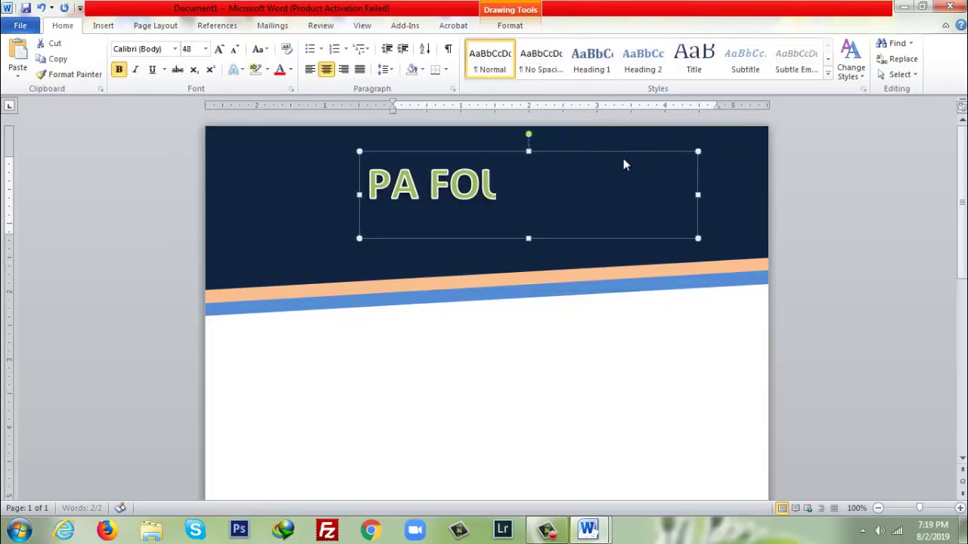
left_click_drag(577, 151, 573, 138)
triple_click(527, 204)
left_click(527, 204)
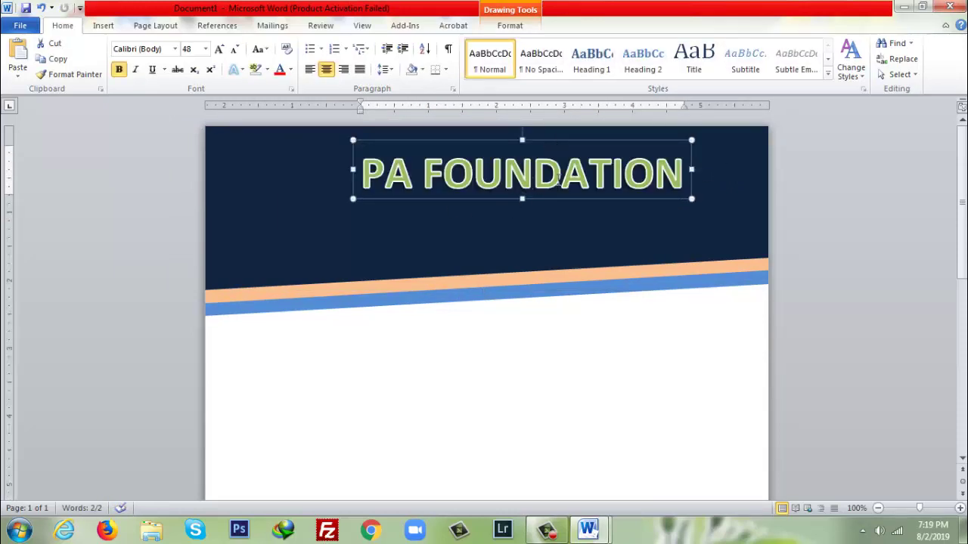
double_click(572, 177)
left_click(354, 179, "shift")
left_click(205, 48)
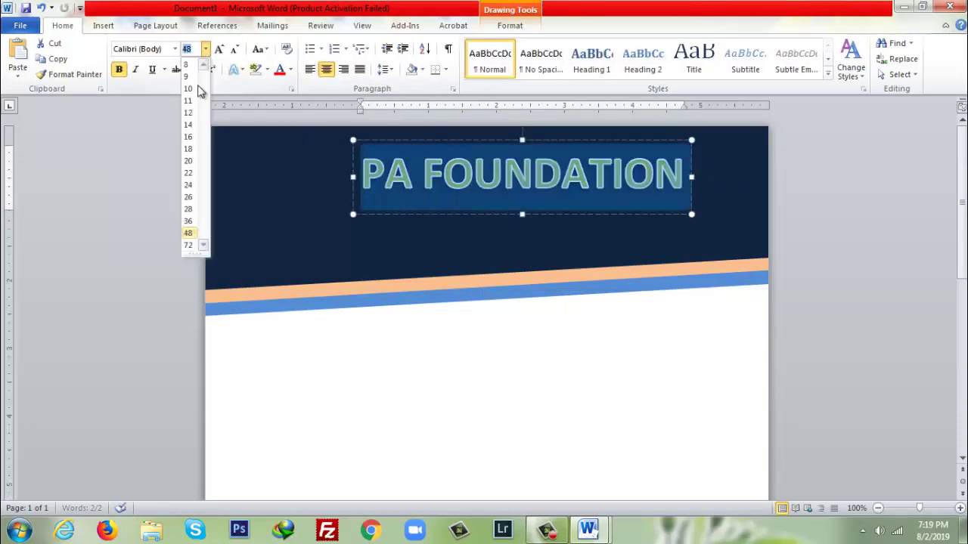
left_click(187, 244)
left_click_drag(353, 177, 248, 174)
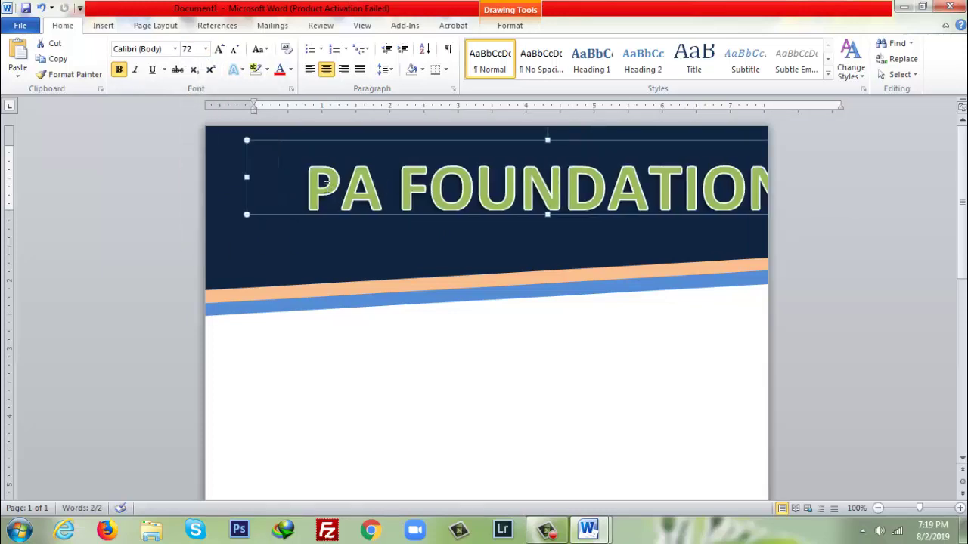
key("ctrl+z")
key("ctrl+z")
key("ctrl+z")
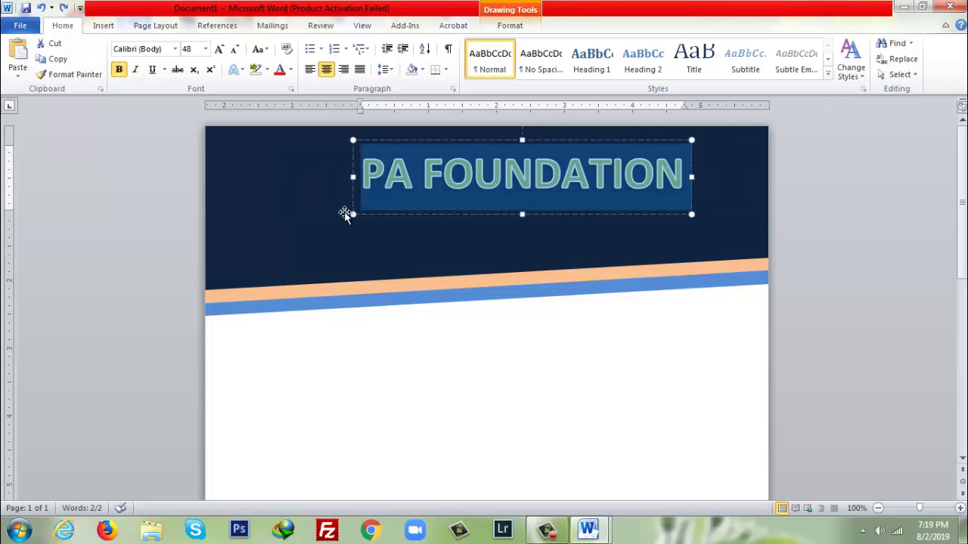
- Insert an empty Simple Text Box and place it just below PA FOUNDATION
left_click(482, 225)
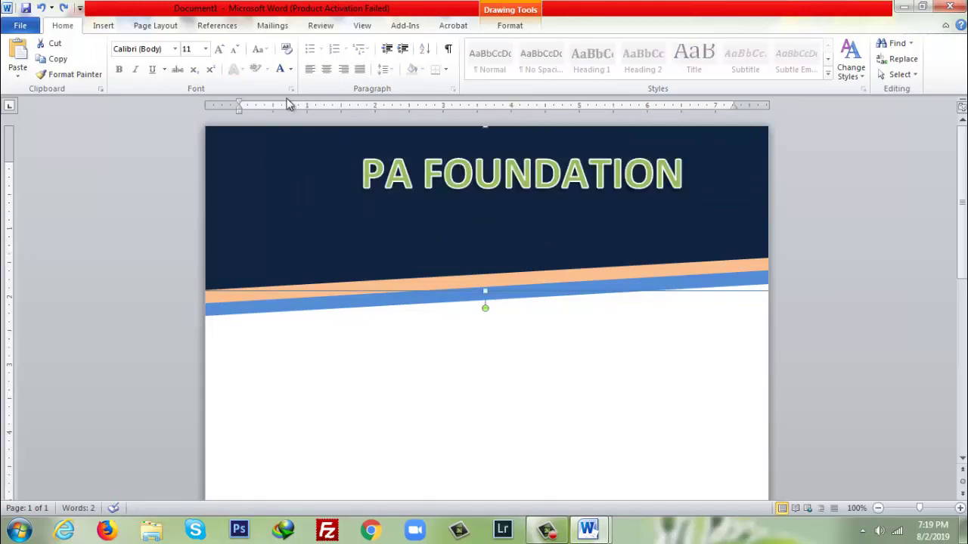
left_click(102, 29)
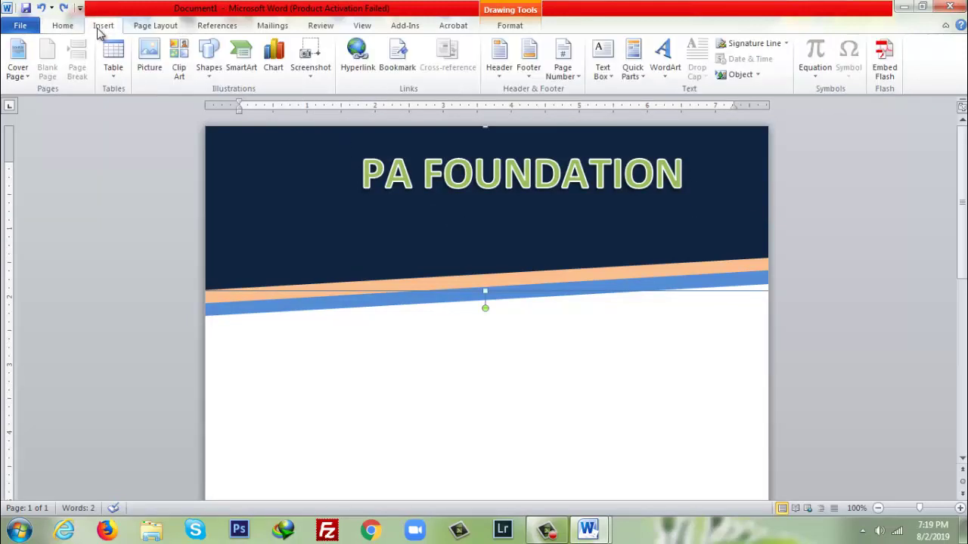
left_click(605, 69)
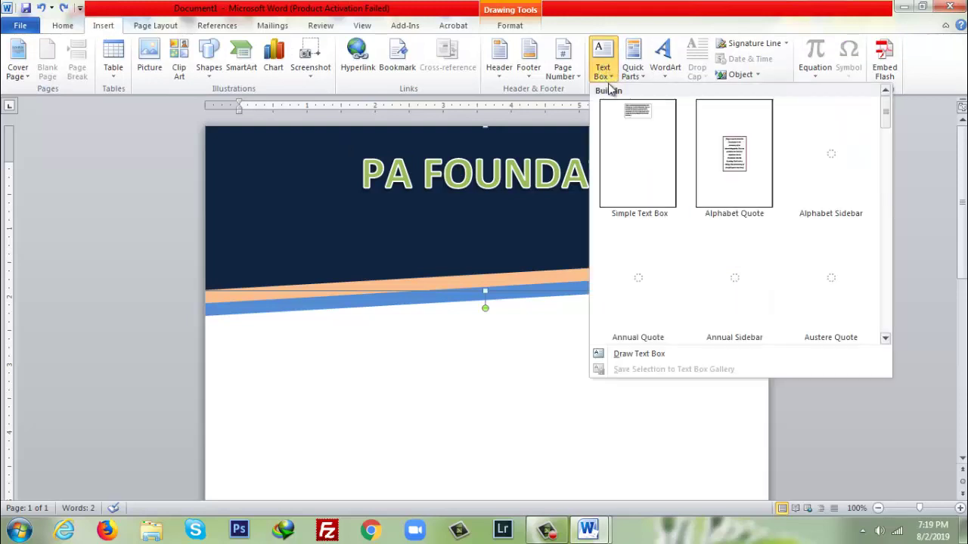
left_click(641, 126)
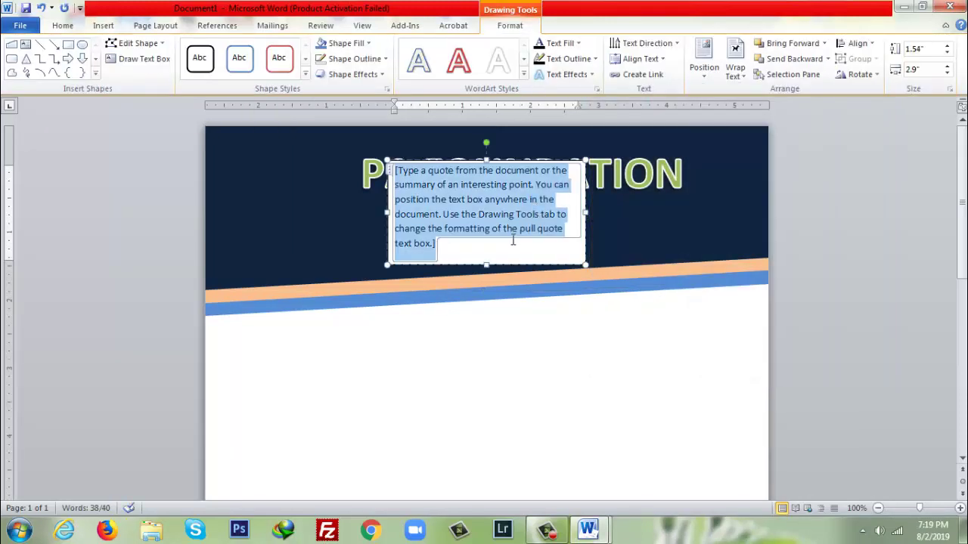
key("Delete")
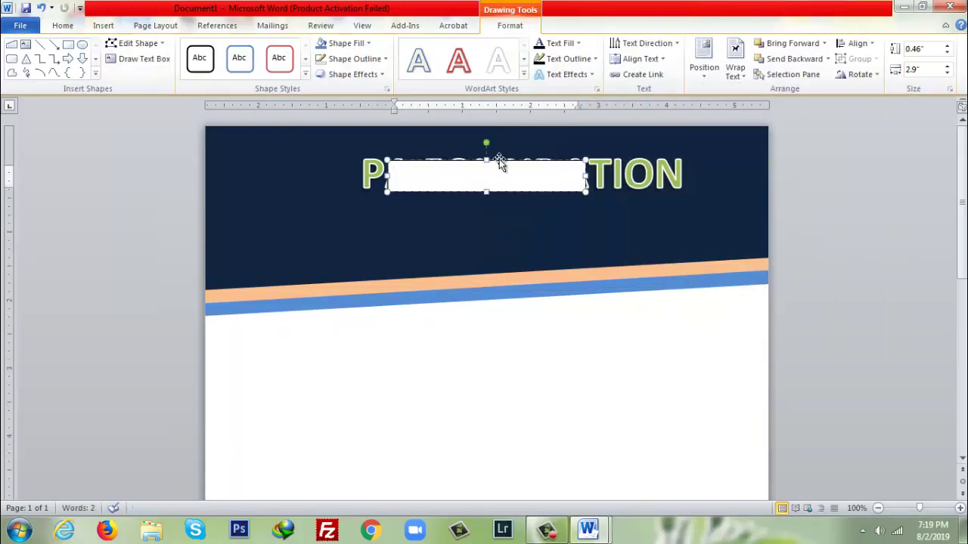
left_click_drag(509, 187, 507, 204)
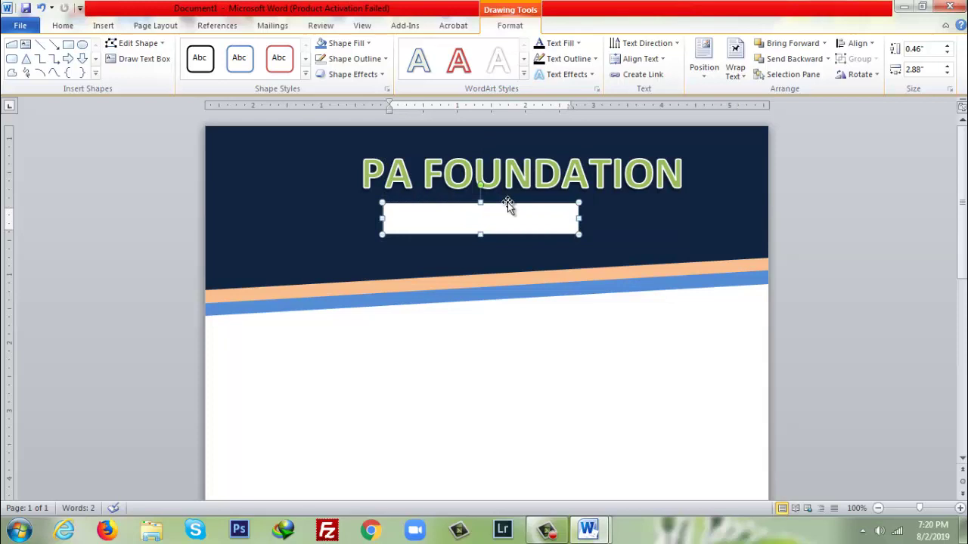
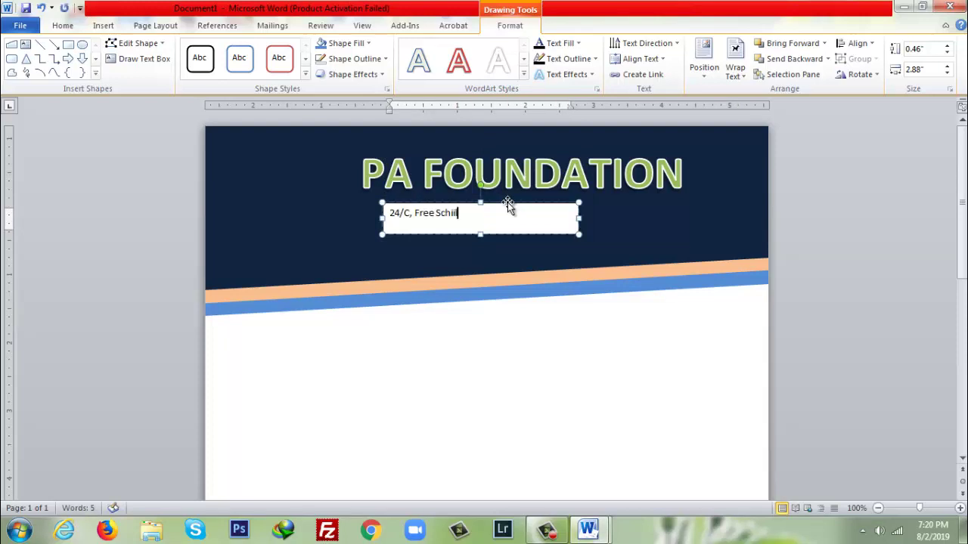
- Type the foundation's street address and a 'Mobile -' line with two mobile numbers
key("Return")
type("Mobile -")
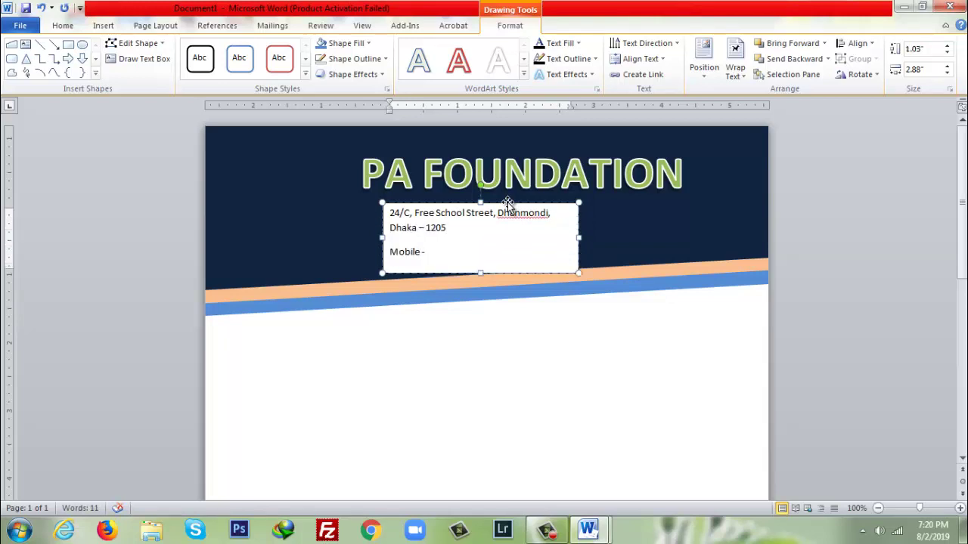
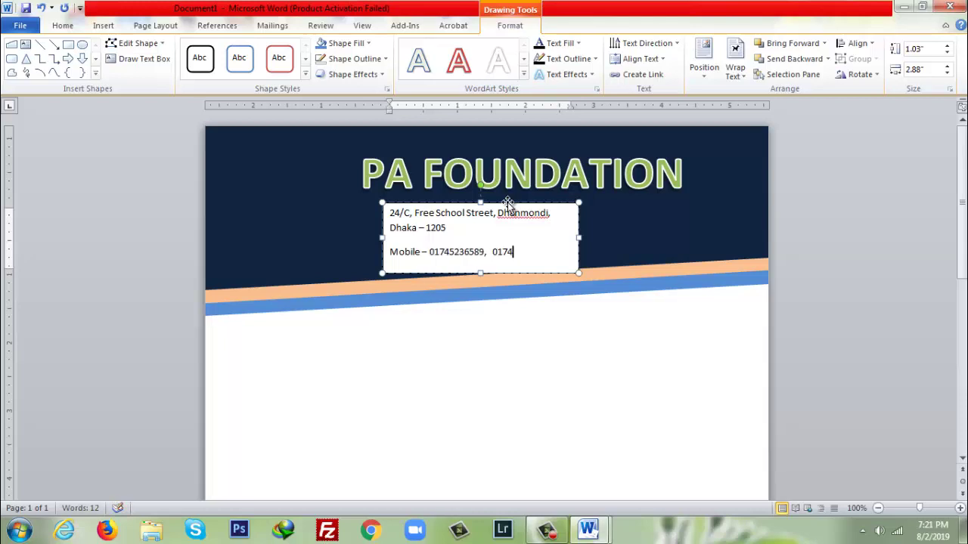
- Widen the address box so the address fits one line, and make its text bold 14 pt
left_click_drag(578, 237, 709, 237)
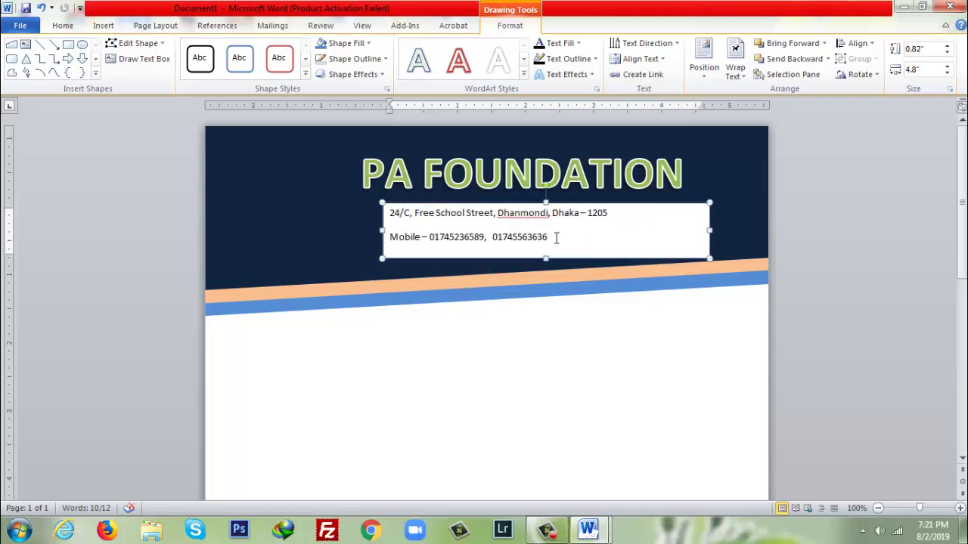
key("ctrl+a")
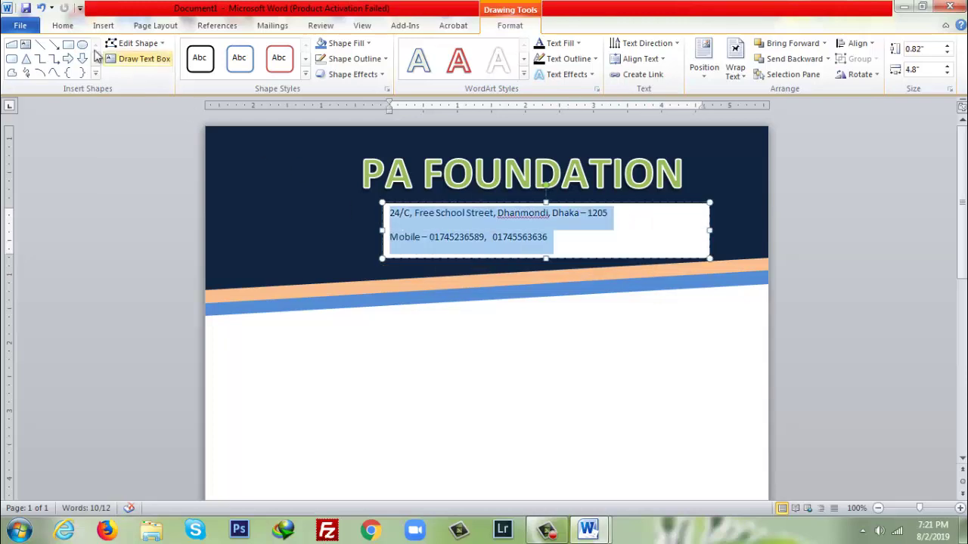
left_click(63, 25)
left_click(119, 69)
left_click(205, 49)
left_click(192, 141)
left_click(572, 243)
key("ctrl+a")
- Nudge the address box up-left, remove its outline and fill it dark blue
left_click_drag(614, 203, 605, 195)
key("ctrl+a")
left_click(669, 198)
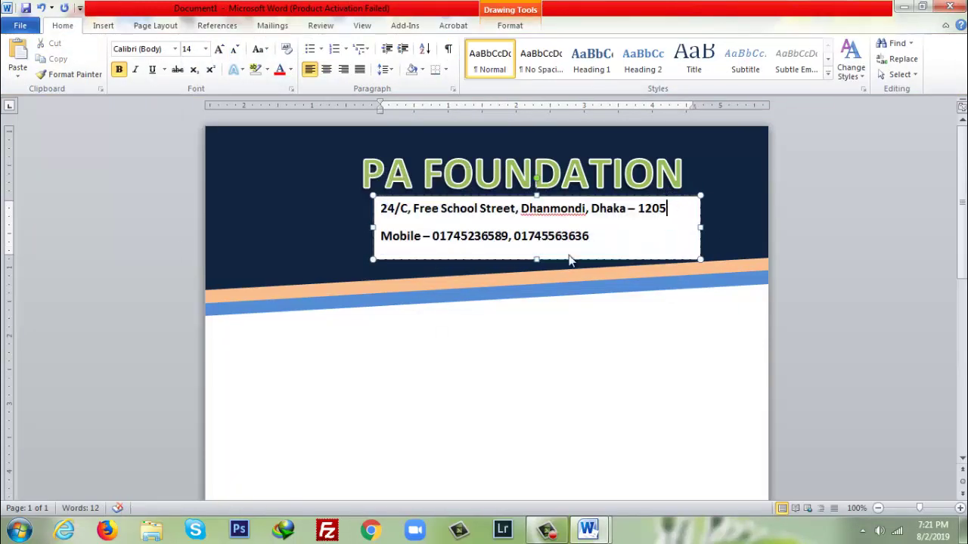
right_click(576, 199)
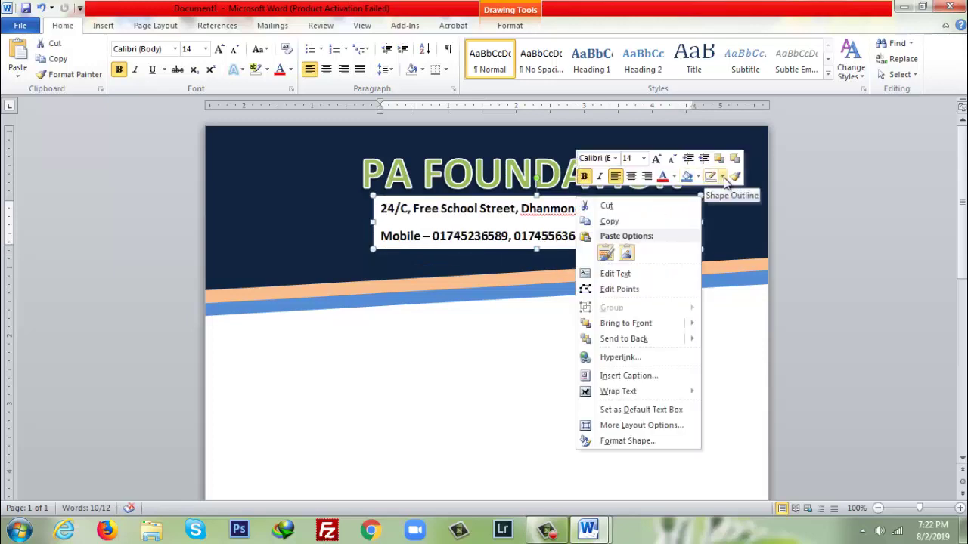
left_click(723, 177)
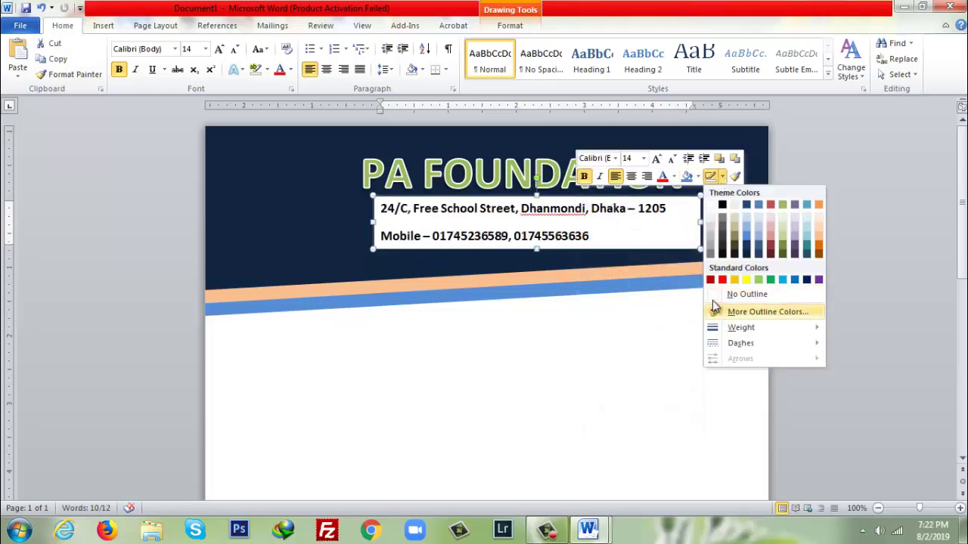
left_click(712, 297)
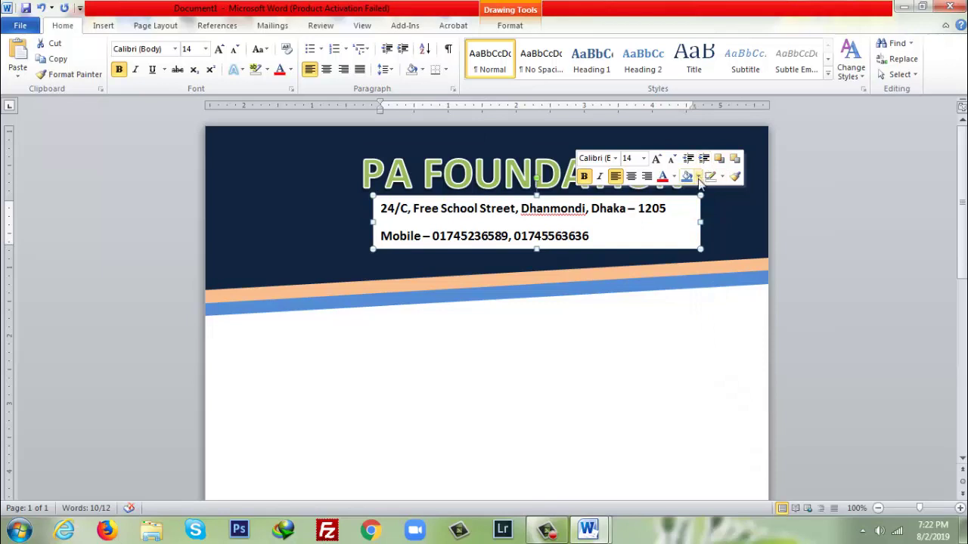
left_click(698, 178)
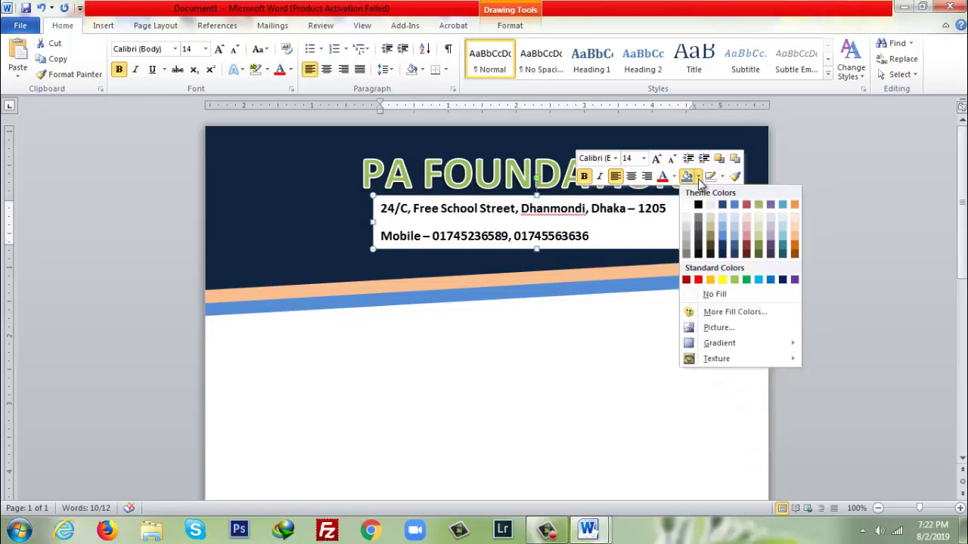
left_click(725, 254)
- Tab the Mobile line to the right and enlarge the PA FOUNDATION title box
left_click(382, 235)
key("Tab")
left_click_drag(383, 235, 379, 134)
left_click(560, 195)
left_click(551, 147)
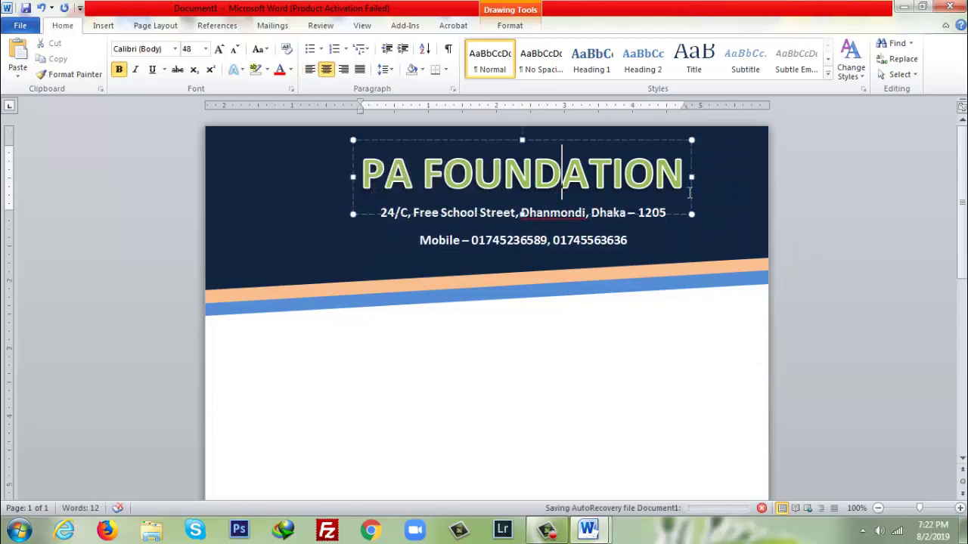
left_click_drag(691, 185, 711, 235)
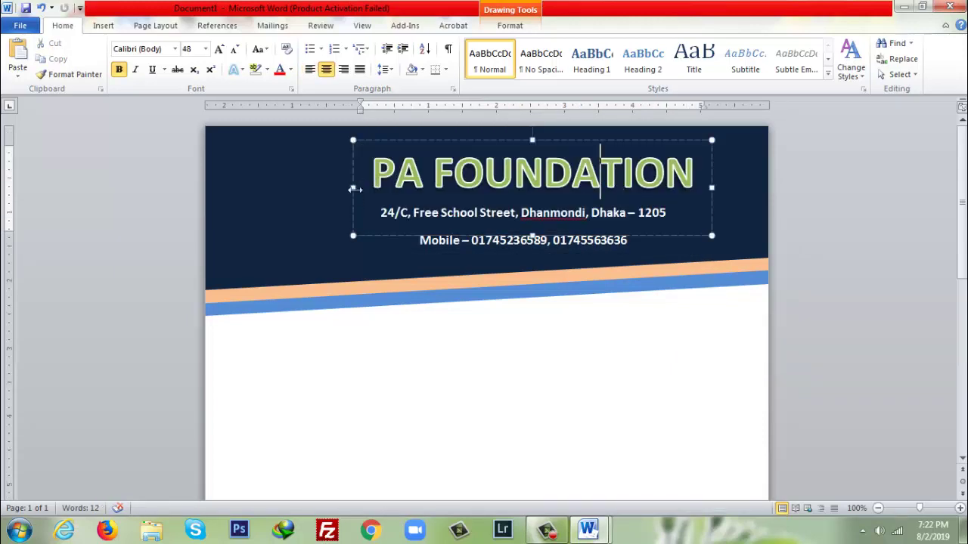
left_click_drag(355, 188, 348, 189)
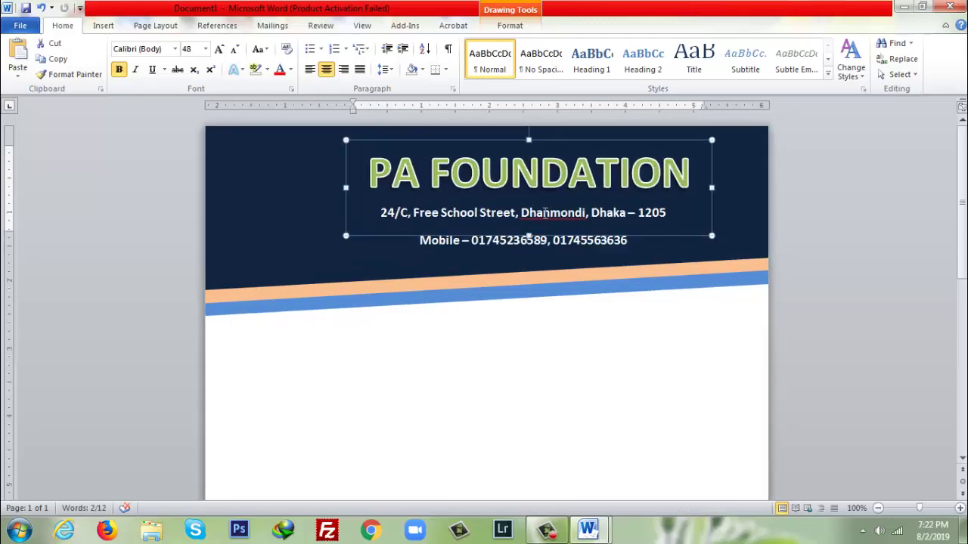
- Adjust the paragraph spacing after each line of the address text
left_click(544, 213)
key("ctrl+a")
left_click(453, 89)
left_click(422, 287)
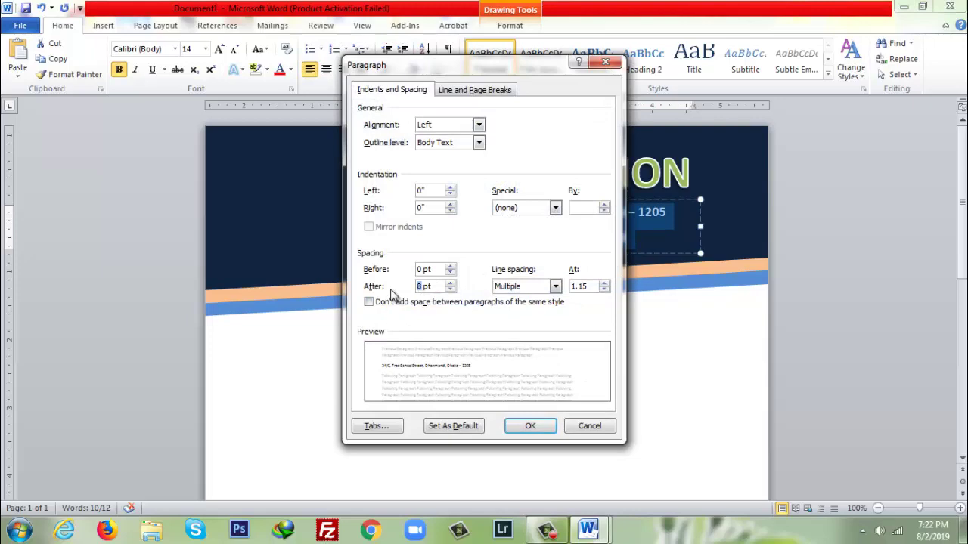
key("Return")
left_click(264, 162)
- Insert the foundation's logo picture from the Desktop
left_click(112, 28)
left_click(148, 57)
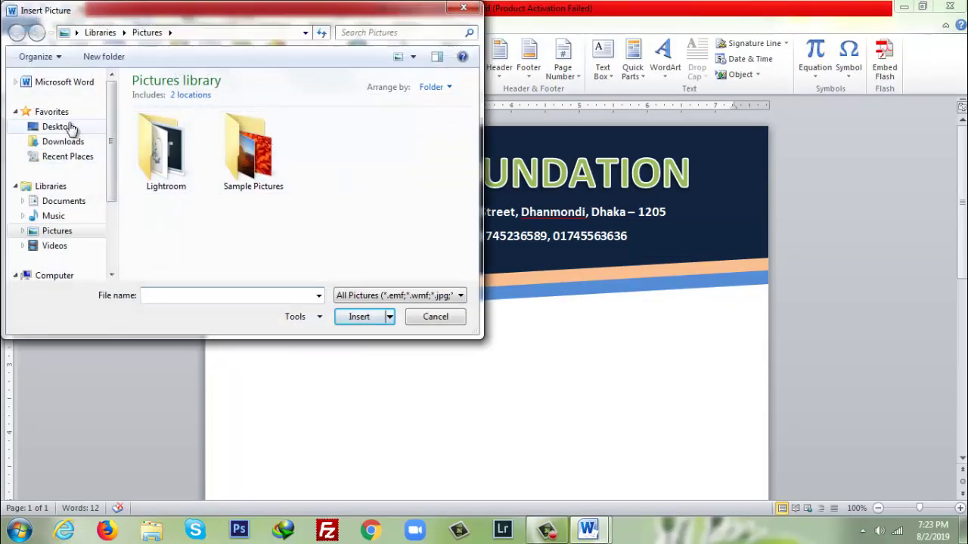
left_click(58, 127)
double_click(301, 210)
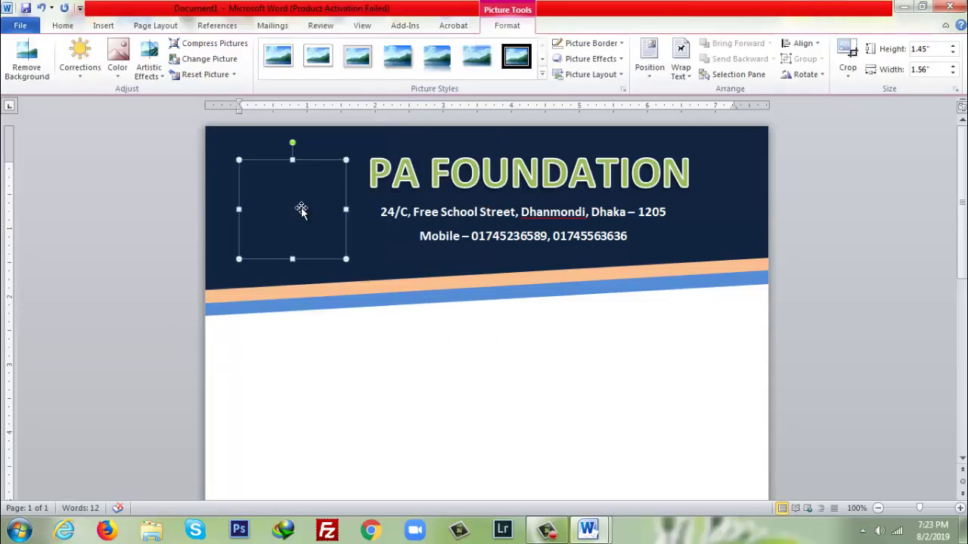
- Set the logo to Square text wrapping and move it into the header left of the title
right_click(301, 210)
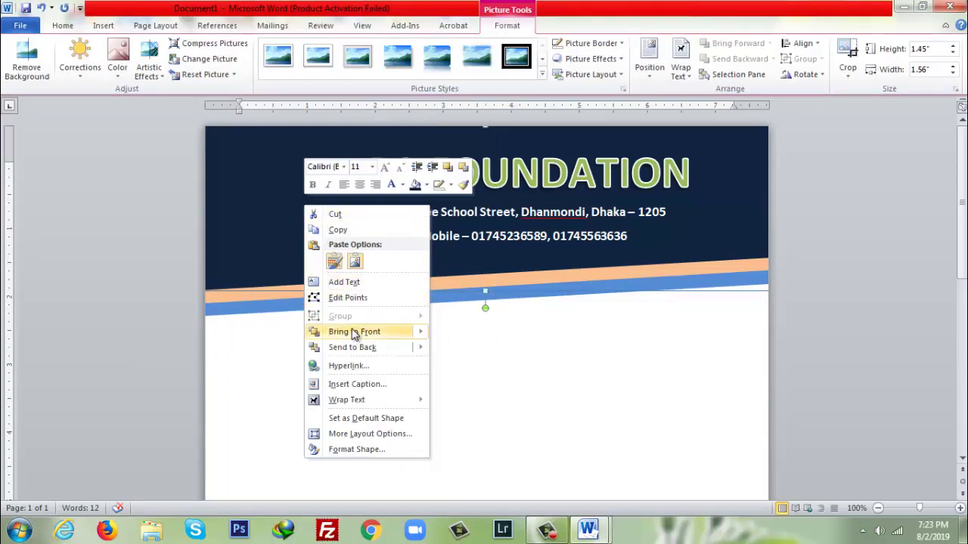
mouse_move(355, 333)
mouse_move(377, 400)
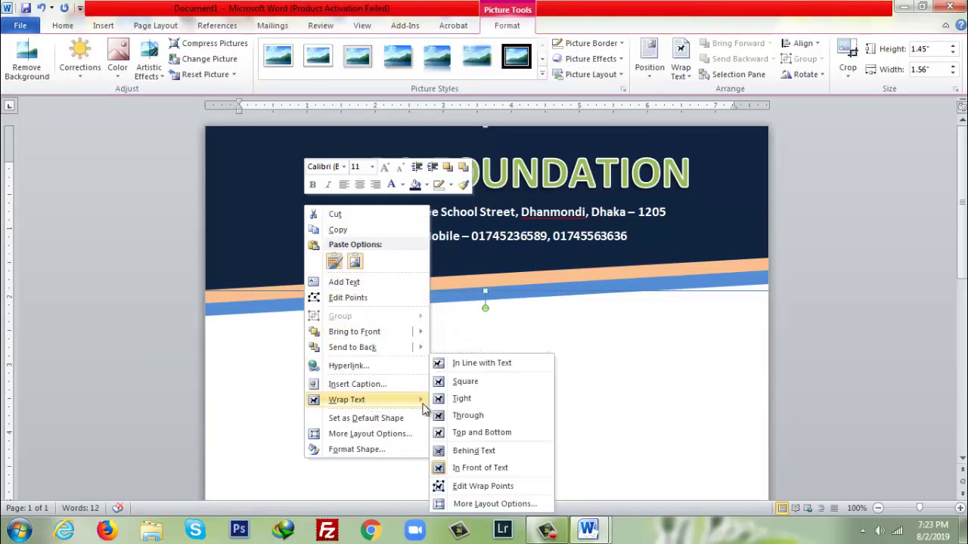
left_click(463, 381)
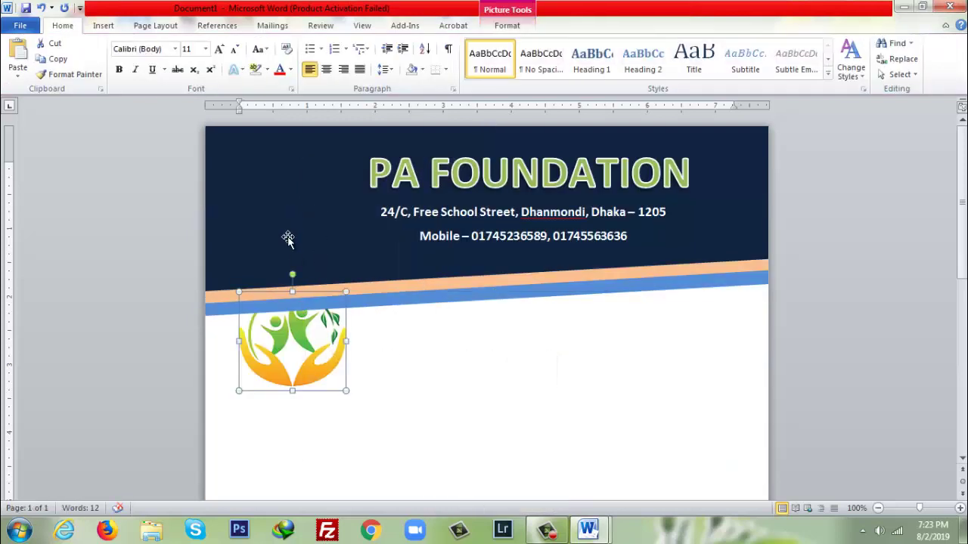
right_click(295, 310)
key("Escape")
left_click_drag(313, 339, 324, 235)
left_click(431, 396)
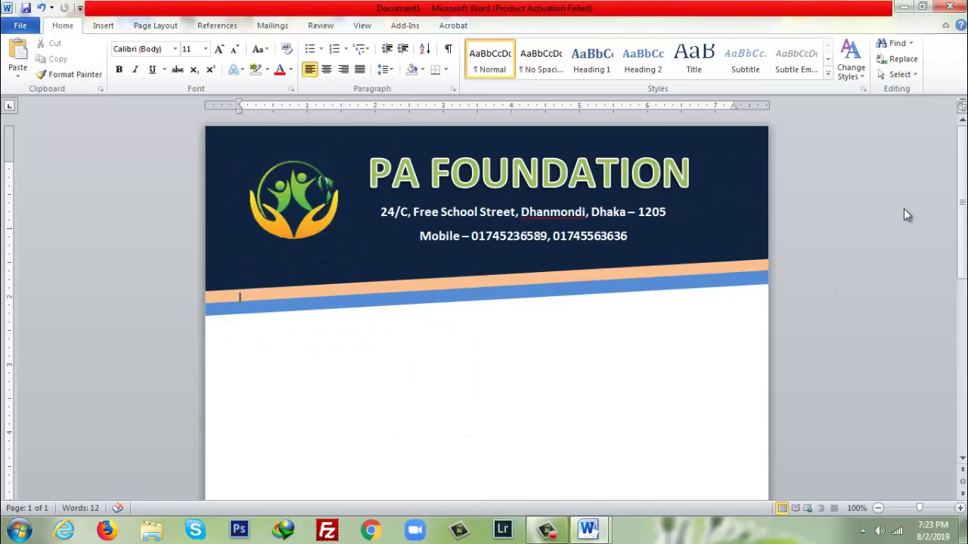
- Make the Ref...... line bold 12 pt
scroll(261, 296, "down", 1)
scroll(527, 256, "up", 1)
type("Reg")
key("BackSpace")
left_click_drag(285, 353, 234, 350)
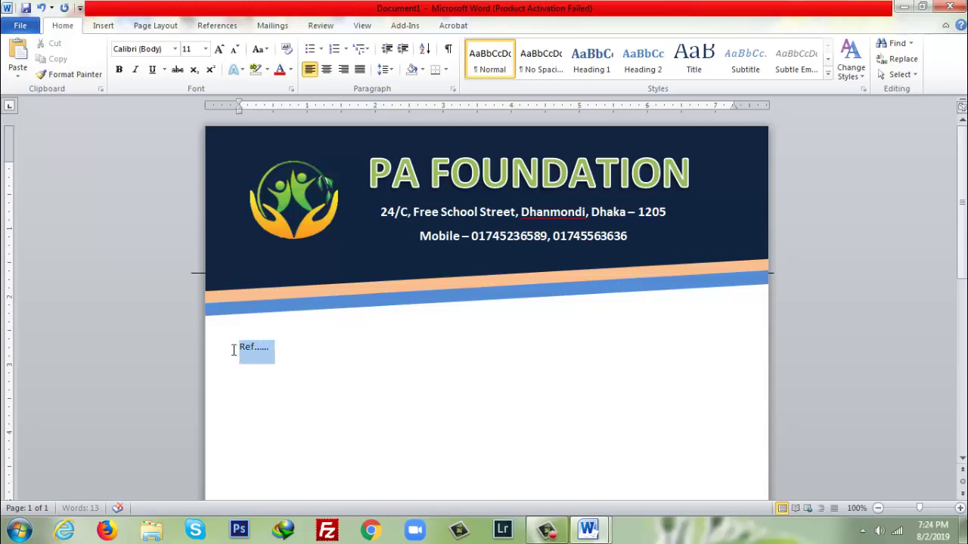
left_click(205, 48)
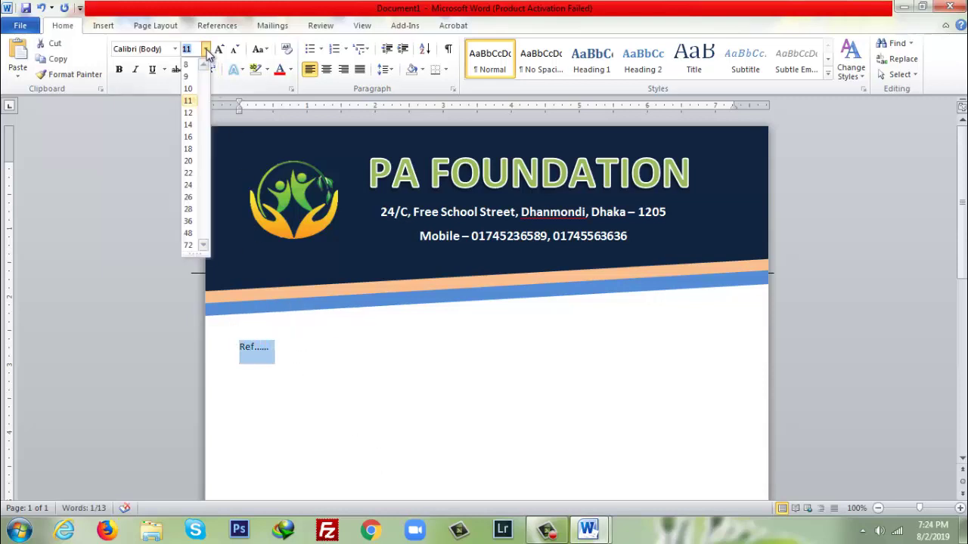
left_click(192, 117)
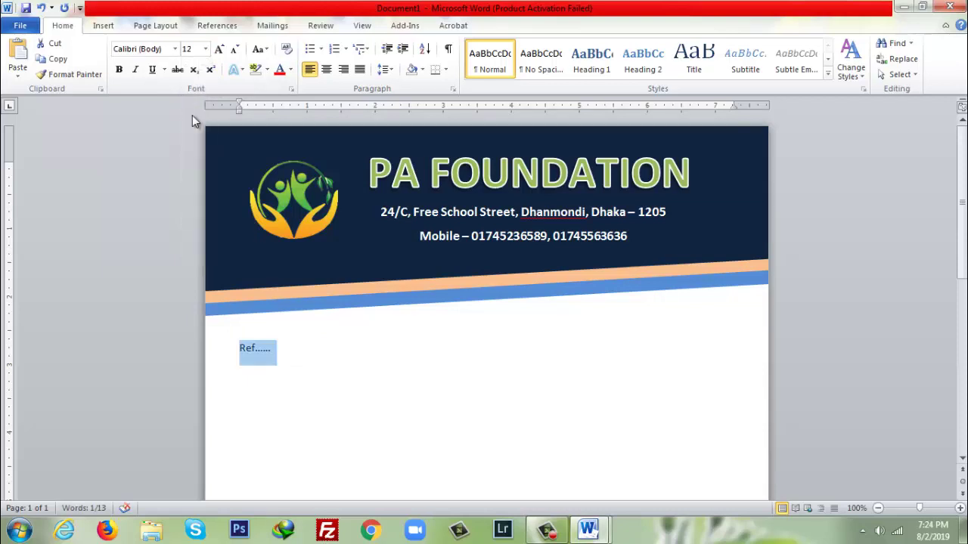
key("ctrl+b")
- Add 'Date:' at the right end of the Ref line and remove the blank line above it
left_click(291, 346)
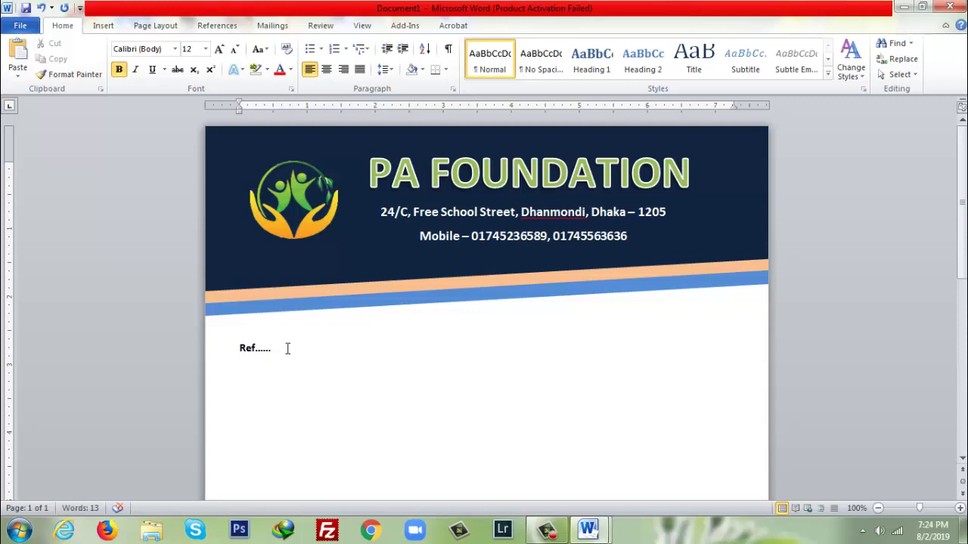
type("Date:")
left_click(237, 326)
key("BackSpace")
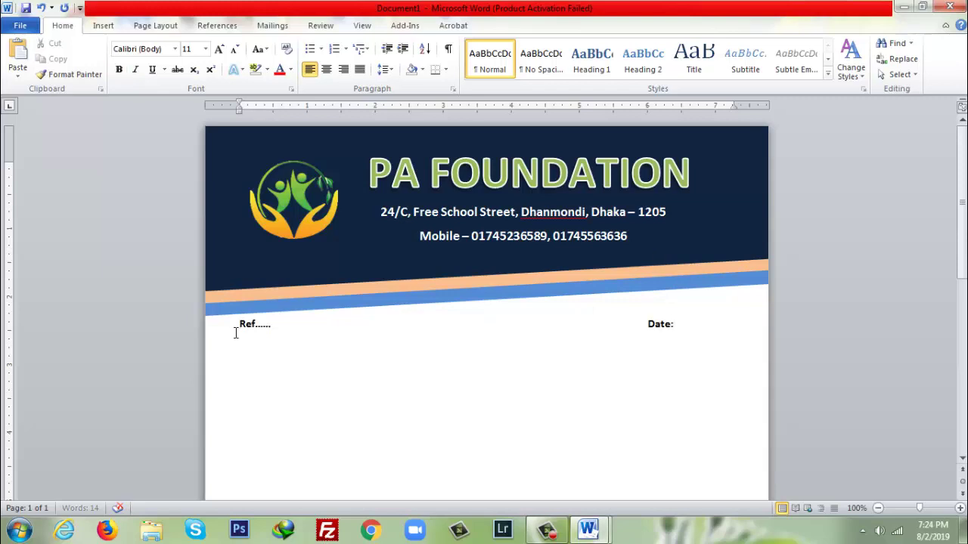
scroll(542, 302, "down", 5)
double_click(385, 291)
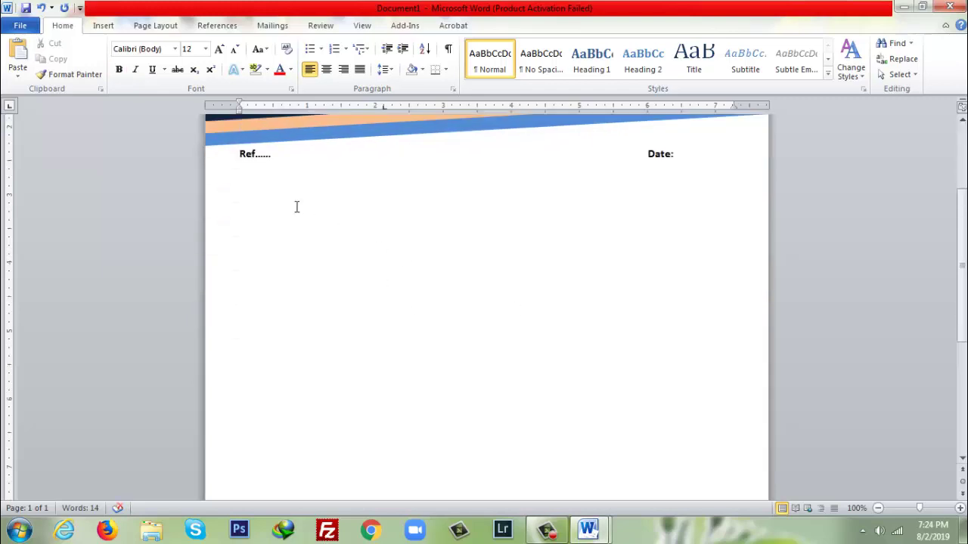
- Choose cropped-logo-1.png as a custom picture watermark
left_click(103, 26)
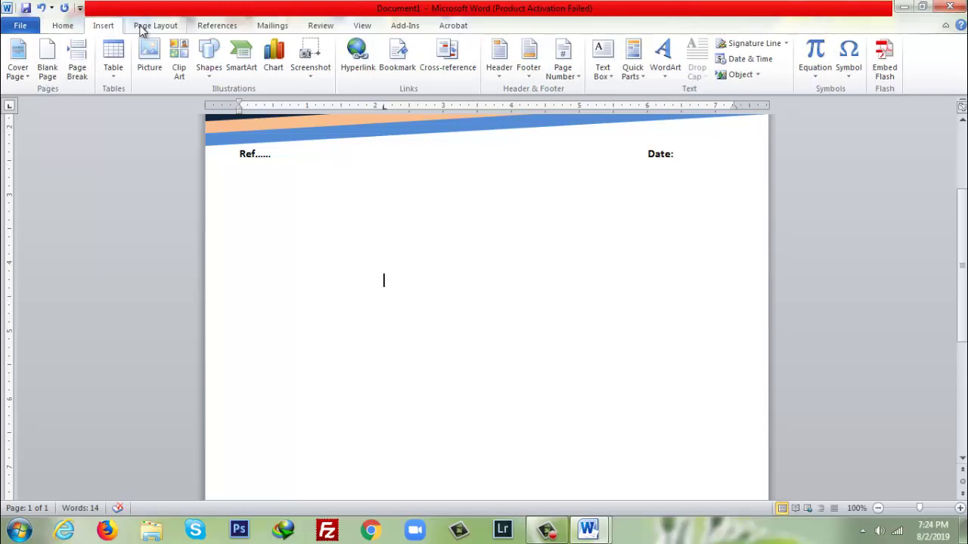
left_click(140, 26)
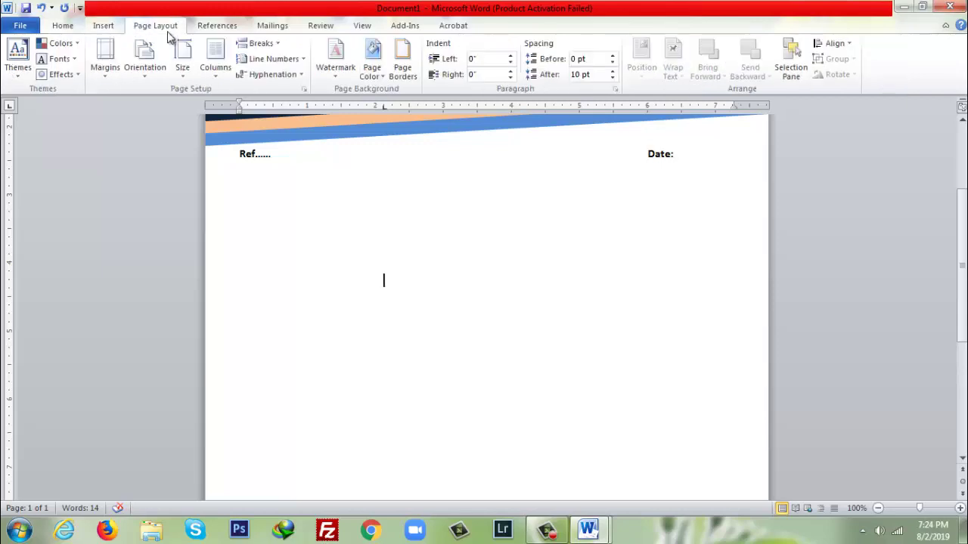
left_click(335, 68)
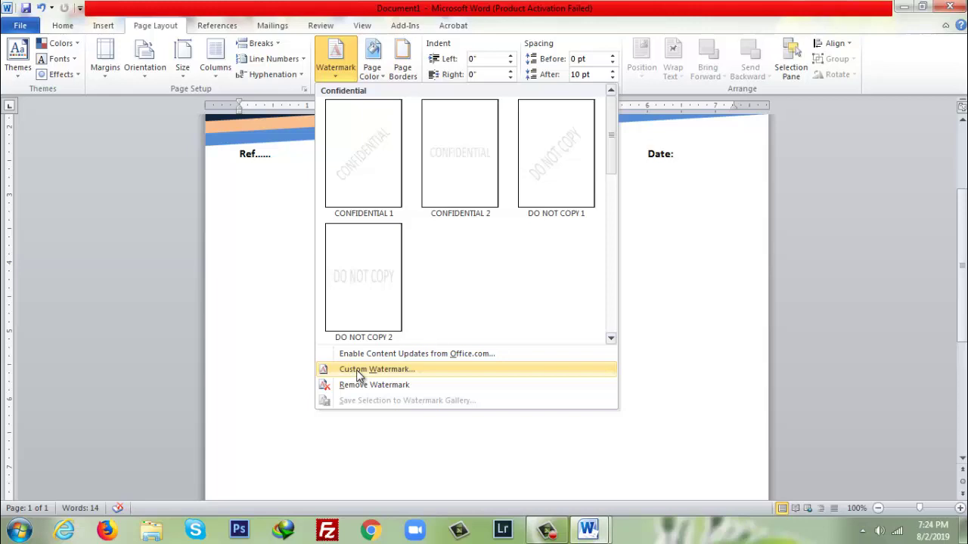
left_click(358, 370)
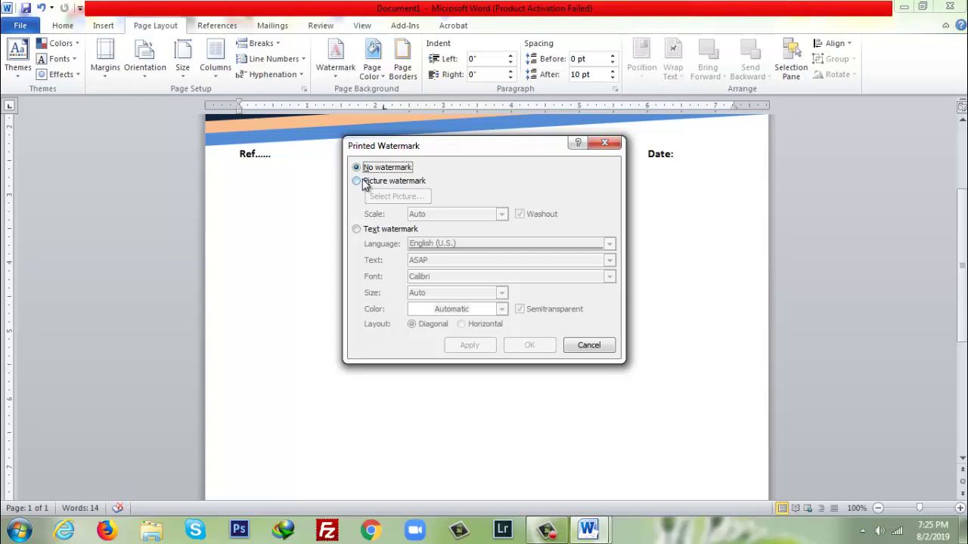
left_click(365, 183)
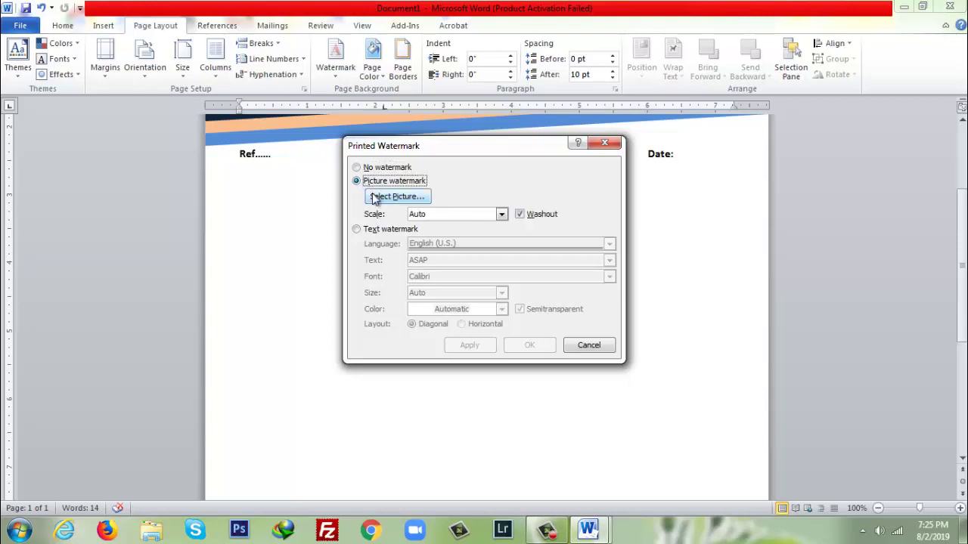
left_click(397, 198)
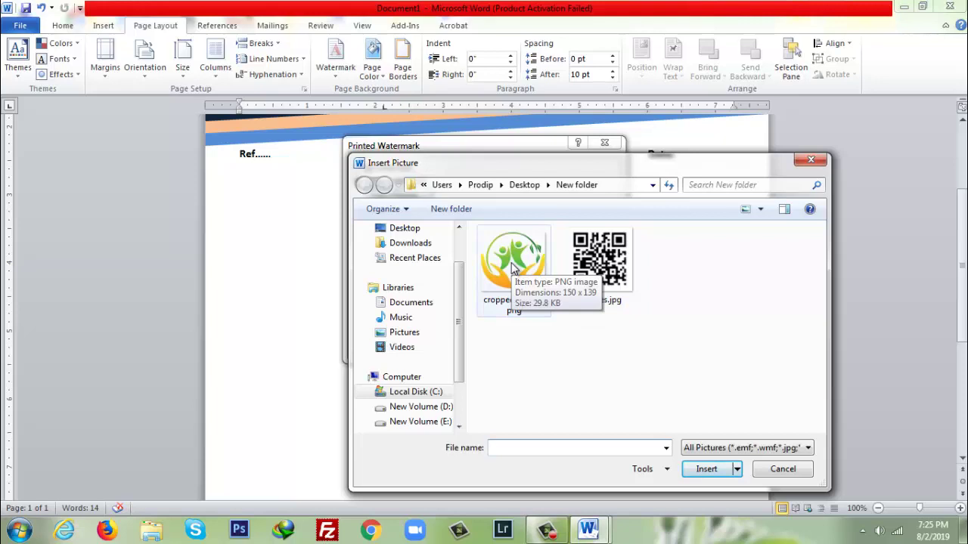
left_click(511, 264)
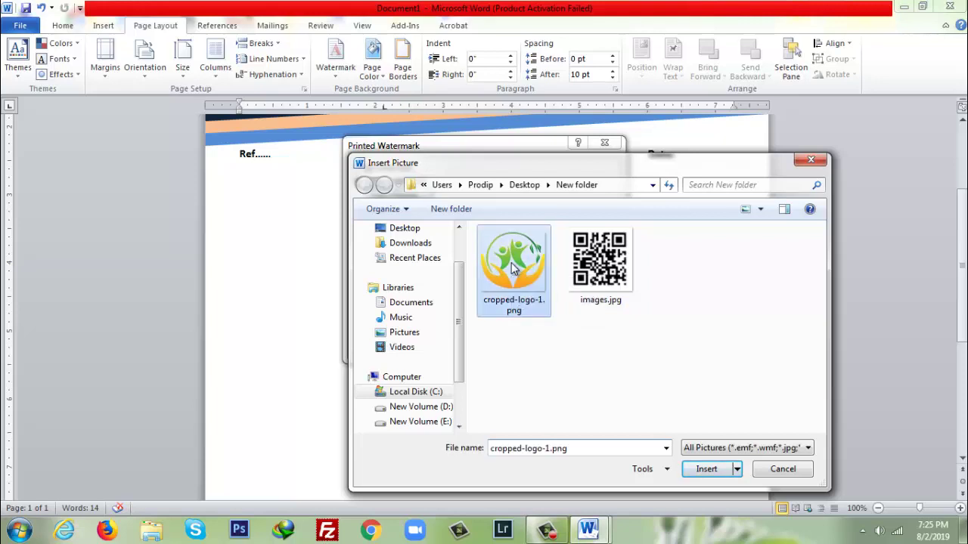
left_click(715, 471)
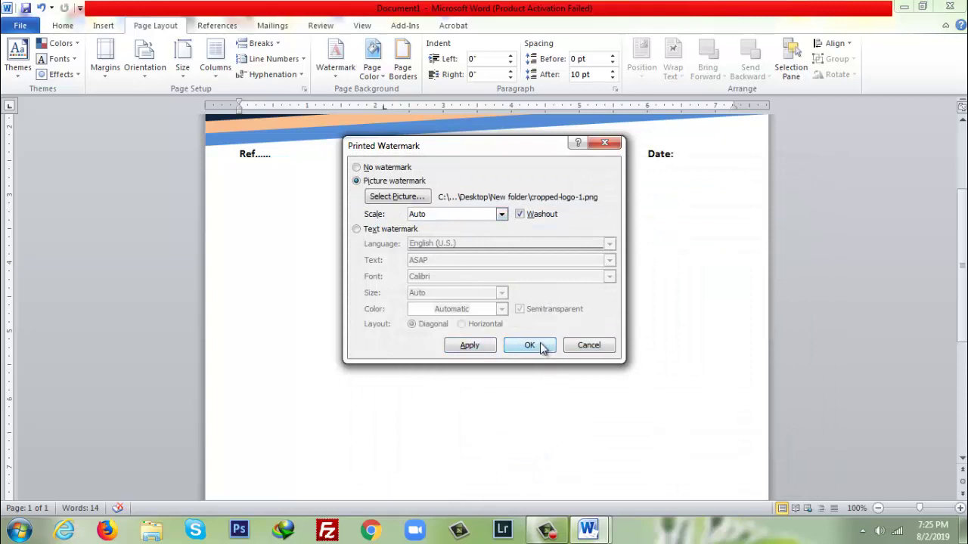
- Set the watermark scale to 200% and apply it to the page
left_click(501, 214)
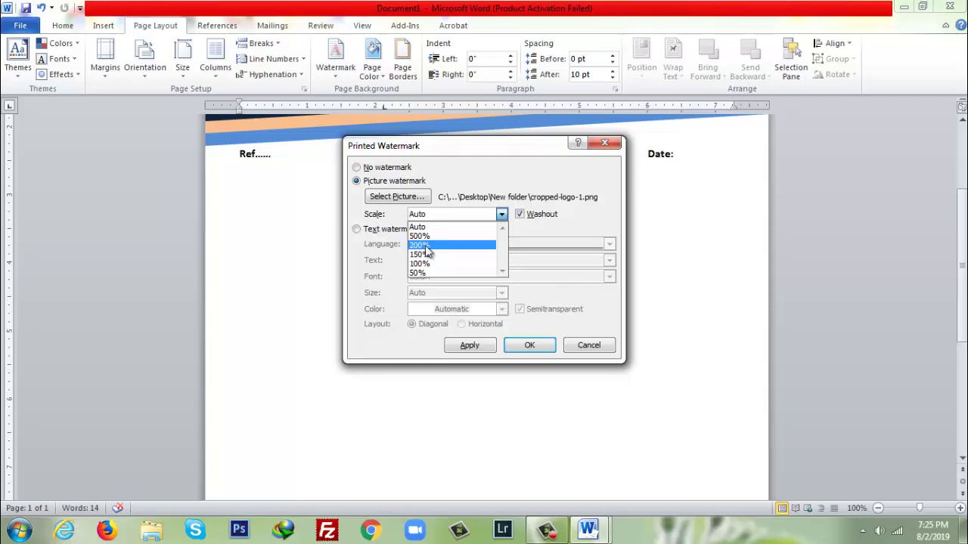
left_click(425, 246)
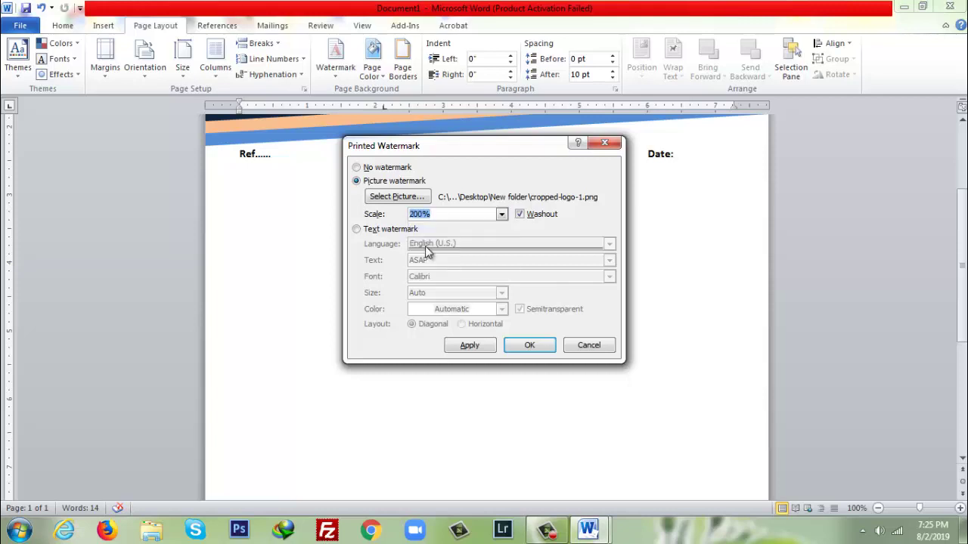
left_click(528, 346)
scroll(527, 303, "down", 3)
scroll(527, 303, "up", 3)
scroll(527, 303, "down", 3)
scroll(527, 303, "up", 4)
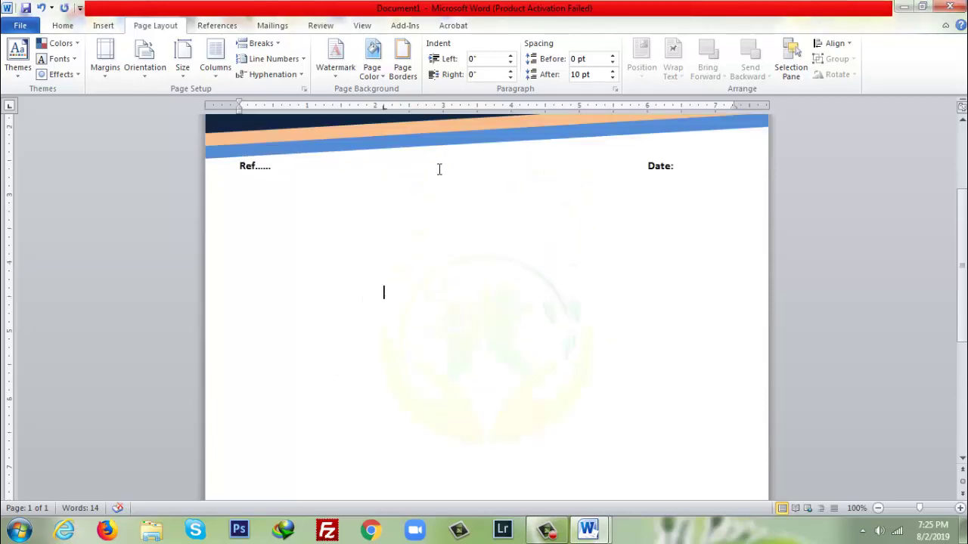
- Turn off Washout on the logo watermark
left_click(335, 69)
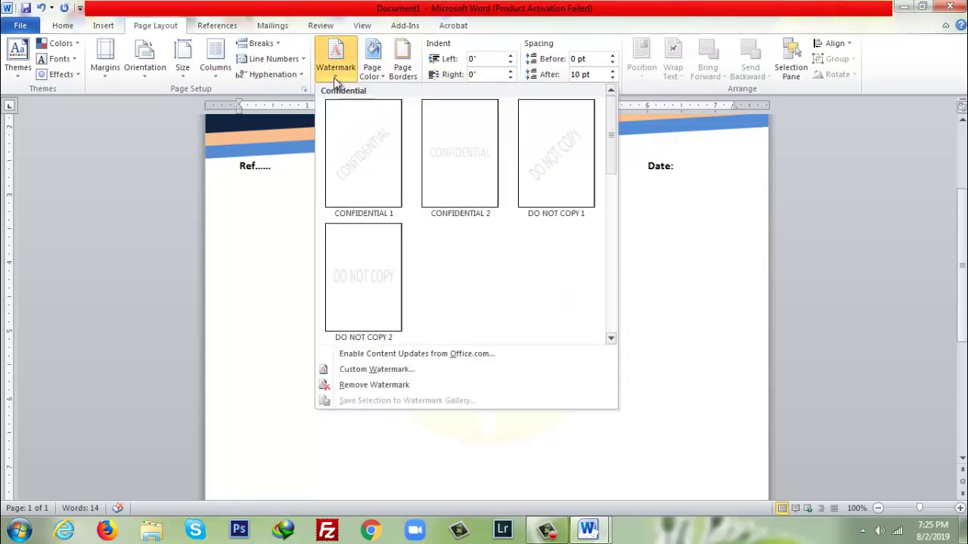
left_click(414, 371)
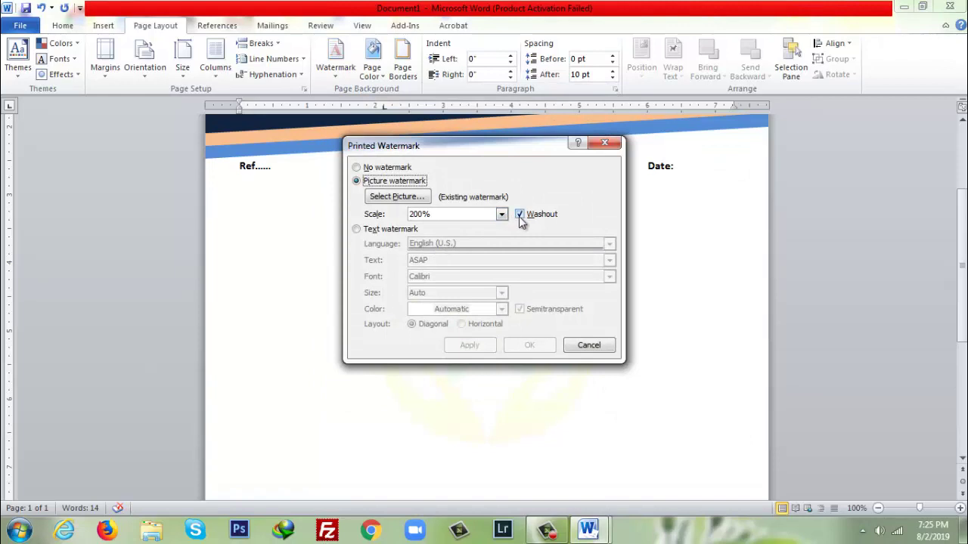
left_click(520, 215)
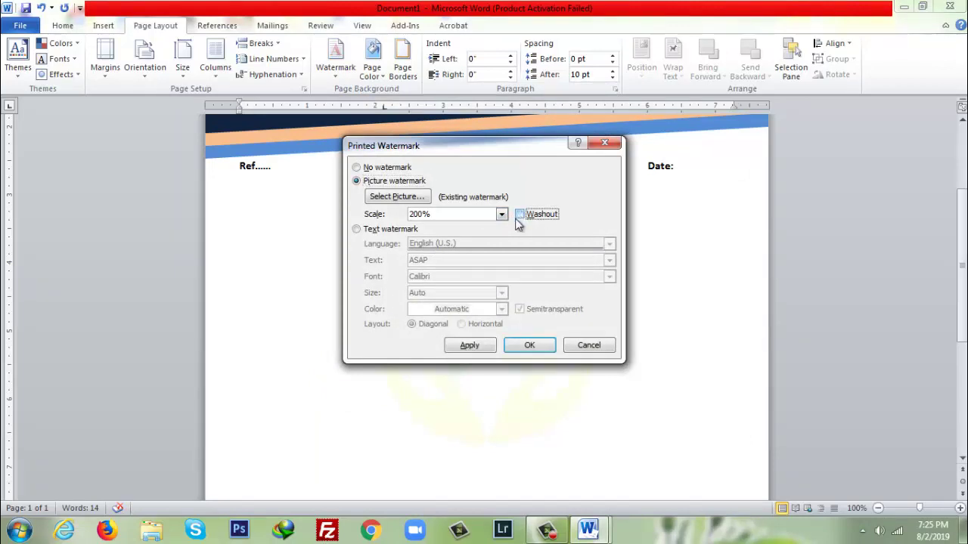
left_click(527, 346)
scroll(603, 275, "down", 2)
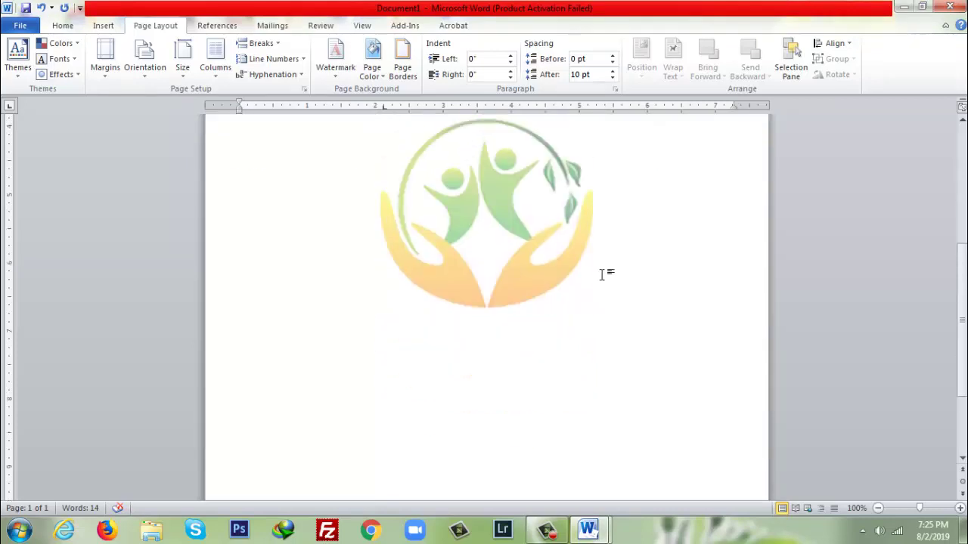
- Draw a wide rectangle across the page bottom with no outline
scroll(602, 271, "up", 4)
scroll(602, 271, "down", 3)
scroll(602, 273, "down", 5)
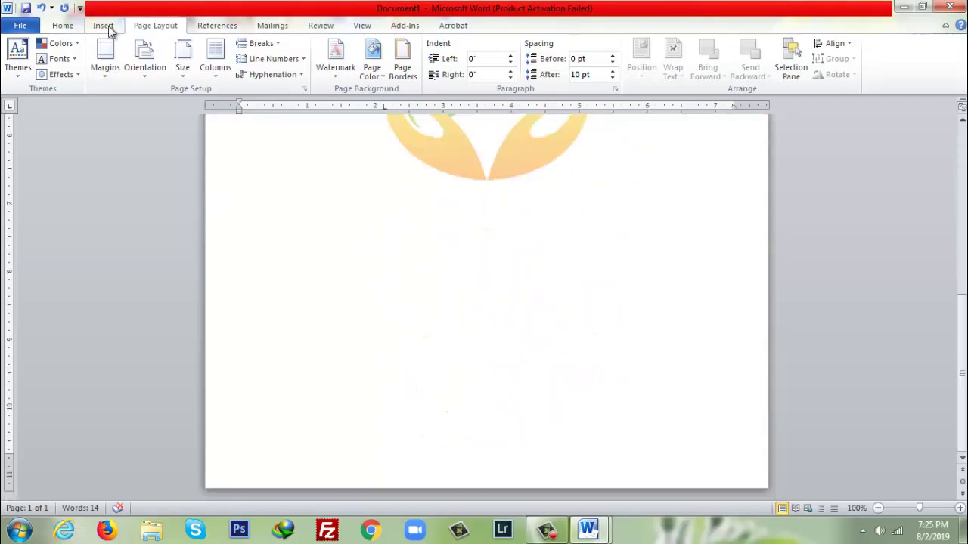
left_click(104, 26)
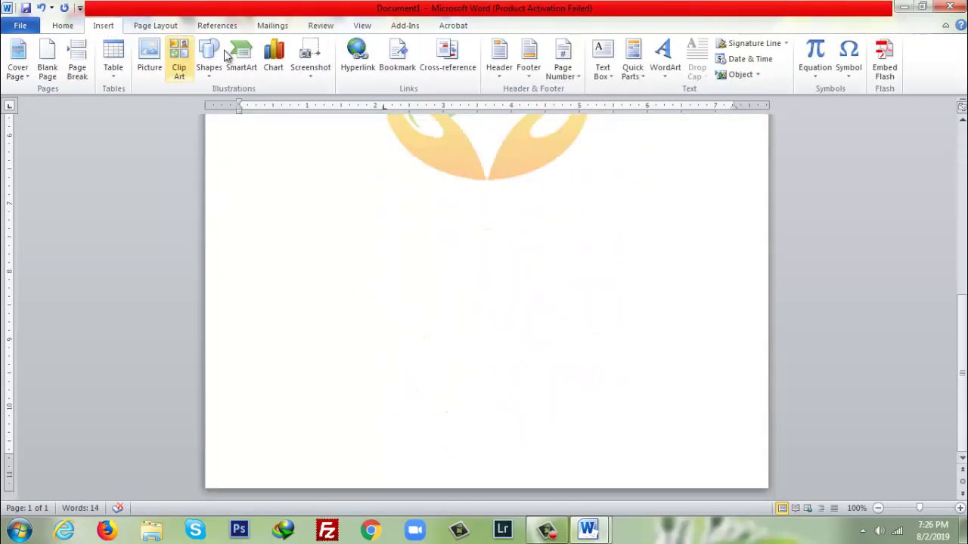
left_click(209, 68)
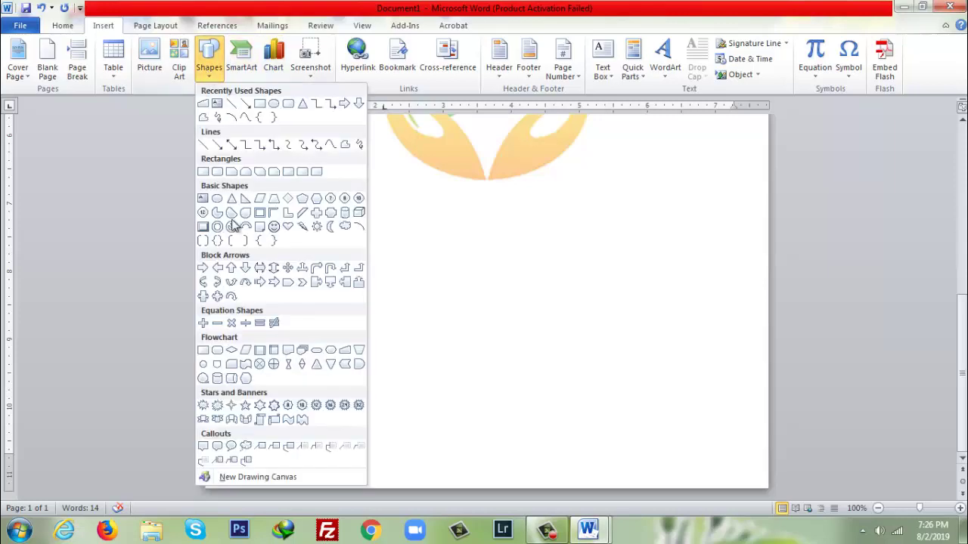
left_click(204, 173)
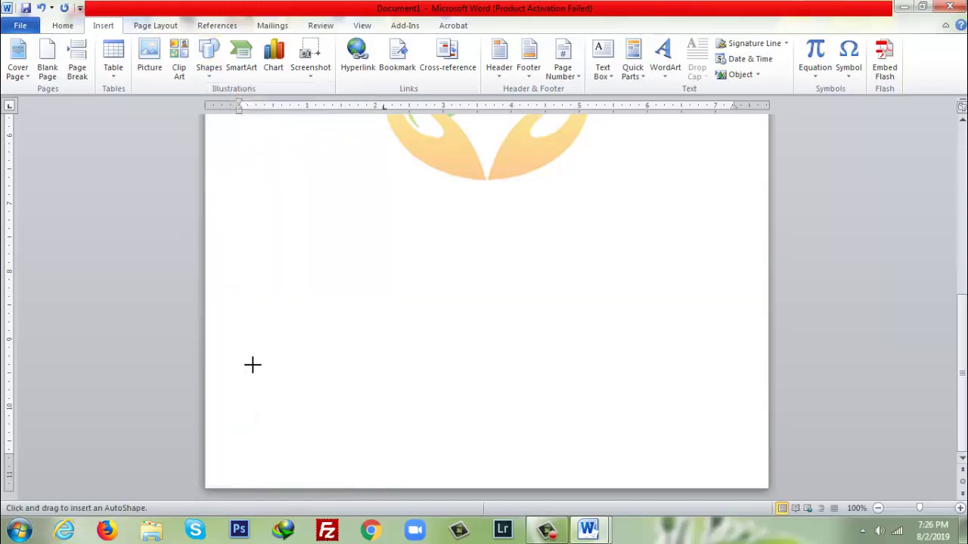
mouse_move(205, 425)
left_mouse_down()
mouse_move(512, 477)
mouse_move(768, 472)
left_mouse_up()
right_click(679, 431)
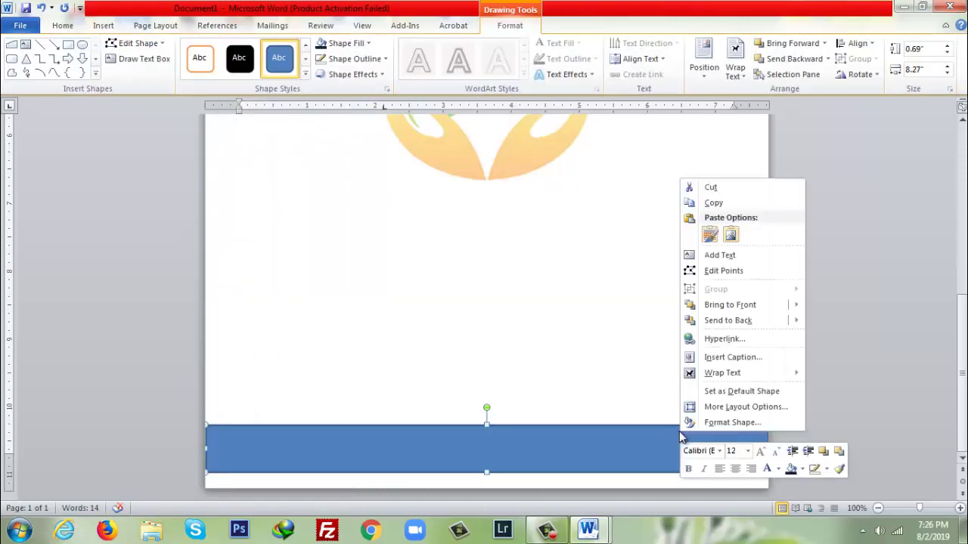
left_click(827, 470)
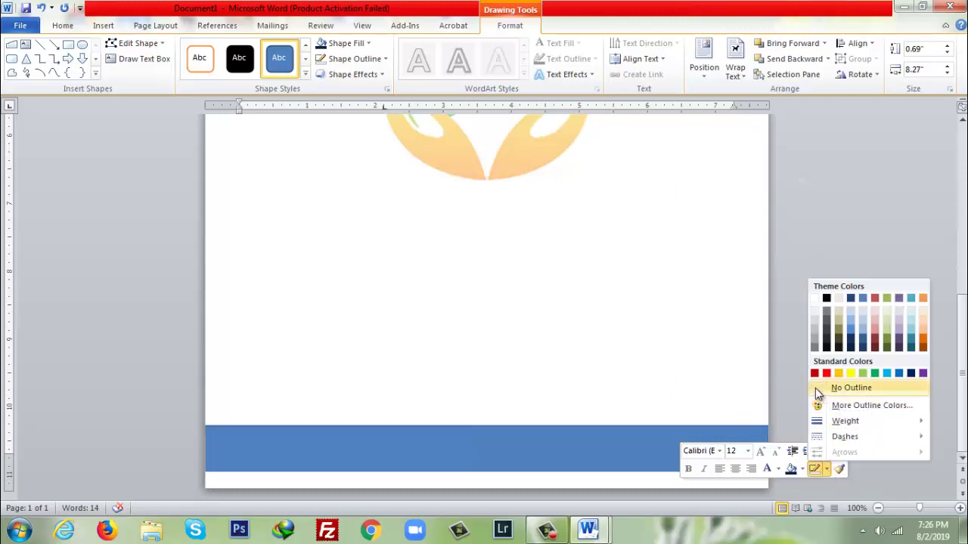
left_click(823, 390)
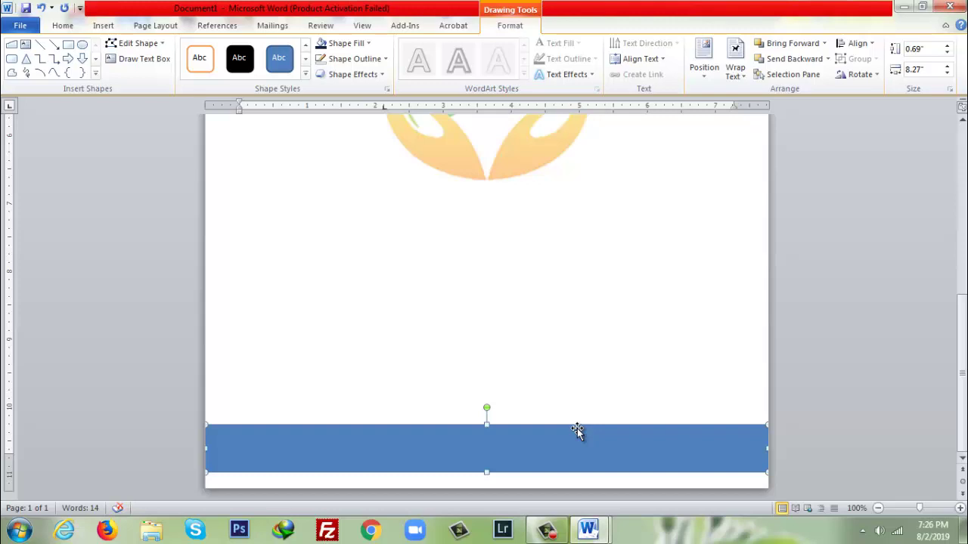
- Paste a copy of the rectangle along the page bottom and compare its fill with Ref.docx
key("ctrl+v")
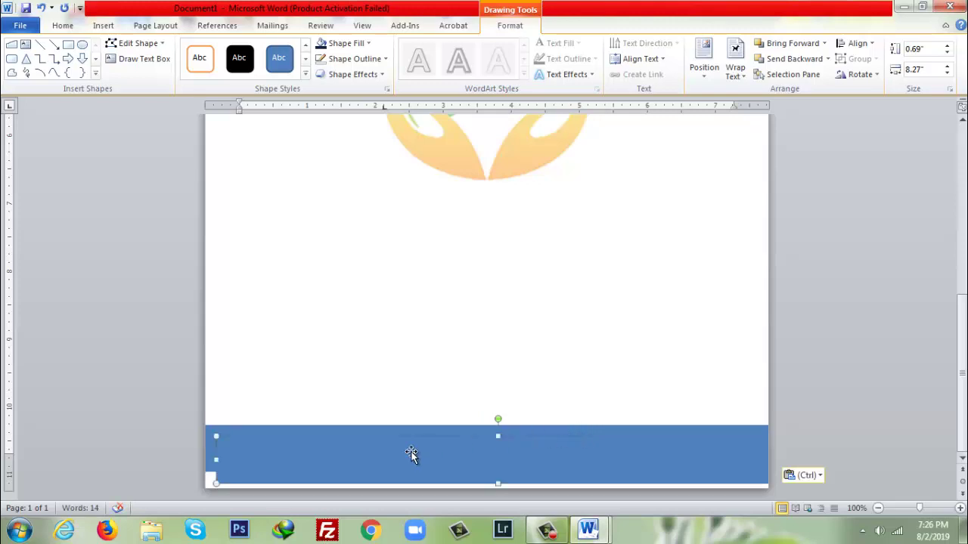
left_click_drag(359, 439, 346, 441)
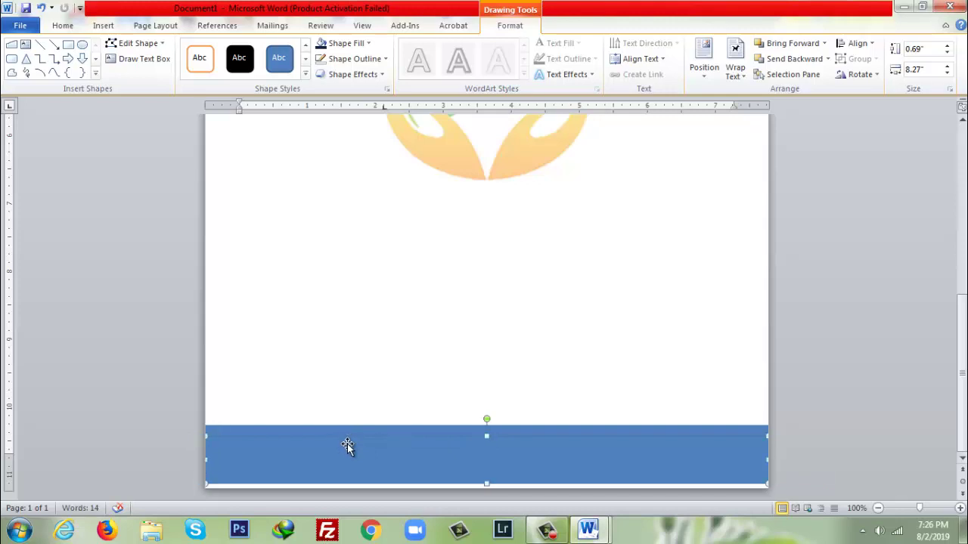
right_click(347, 450)
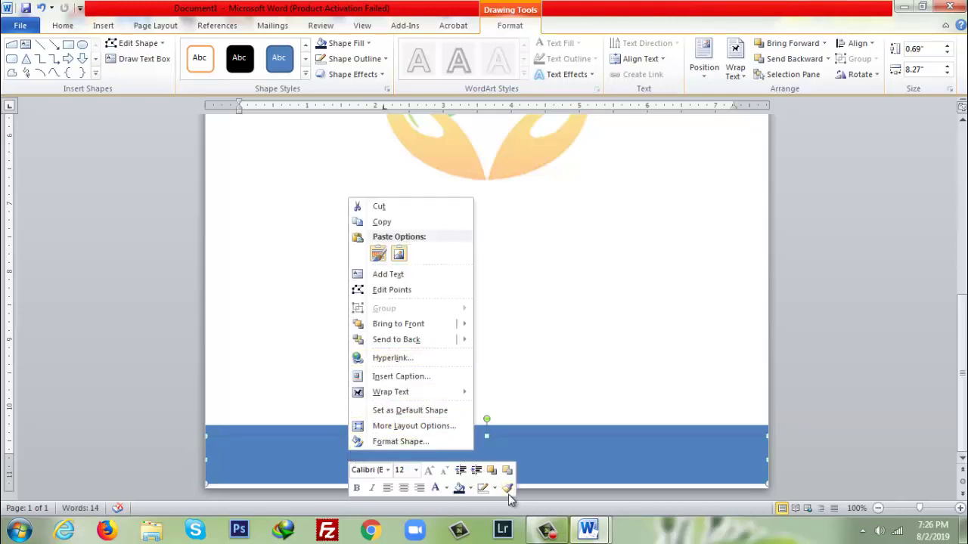
left_click(470, 488)
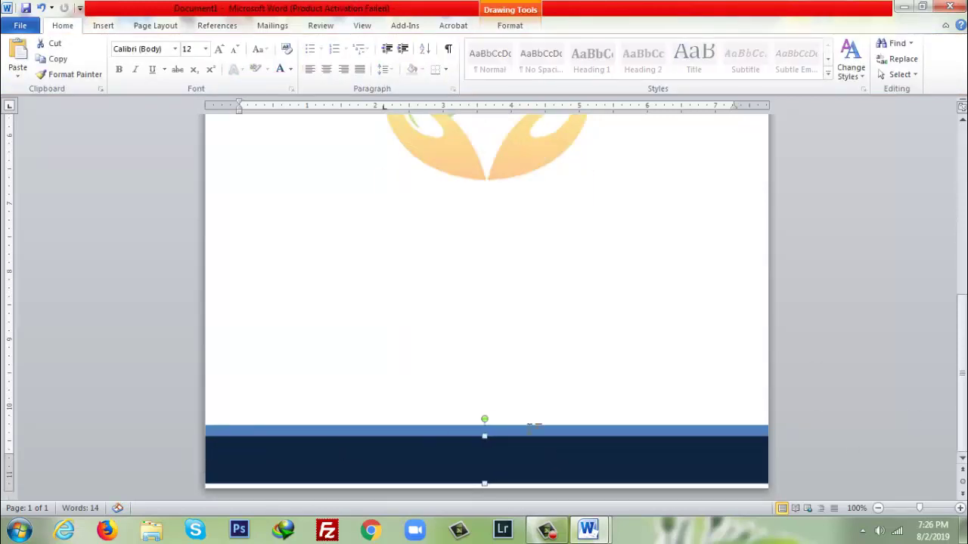
left_click(756, 384)
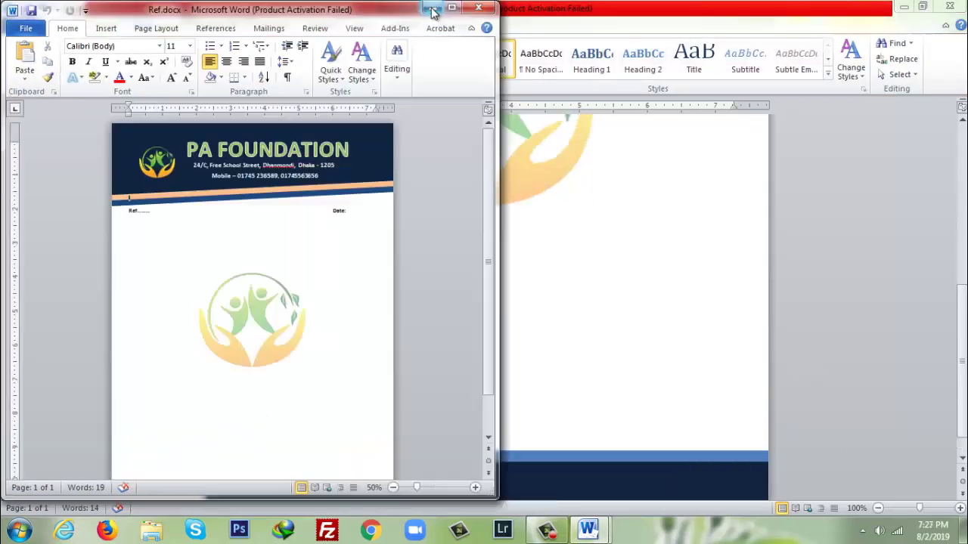
left_click(429, 9)
scroll(763, 273, "down", 1)
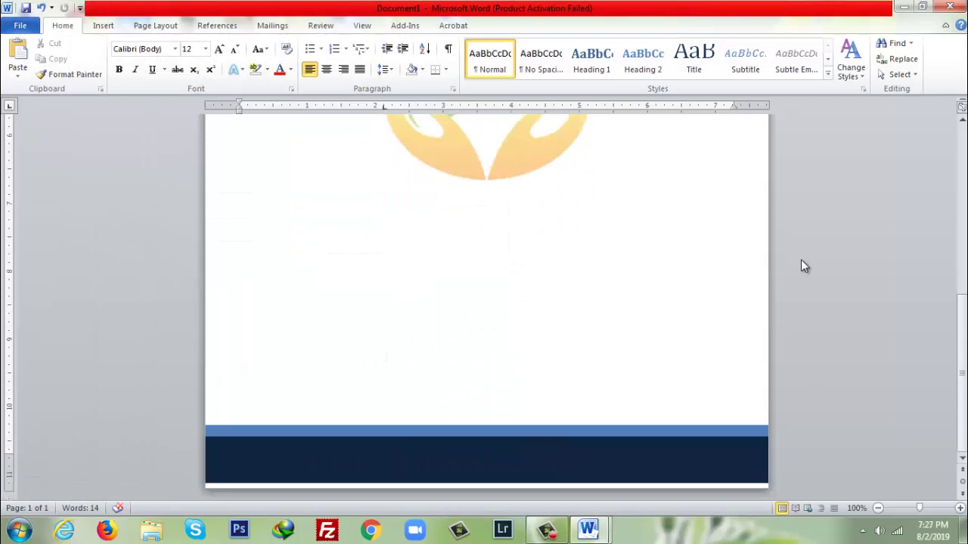
- Nudge the dark footer rectangle down until it meets the page bottom
left_click(600, 461)
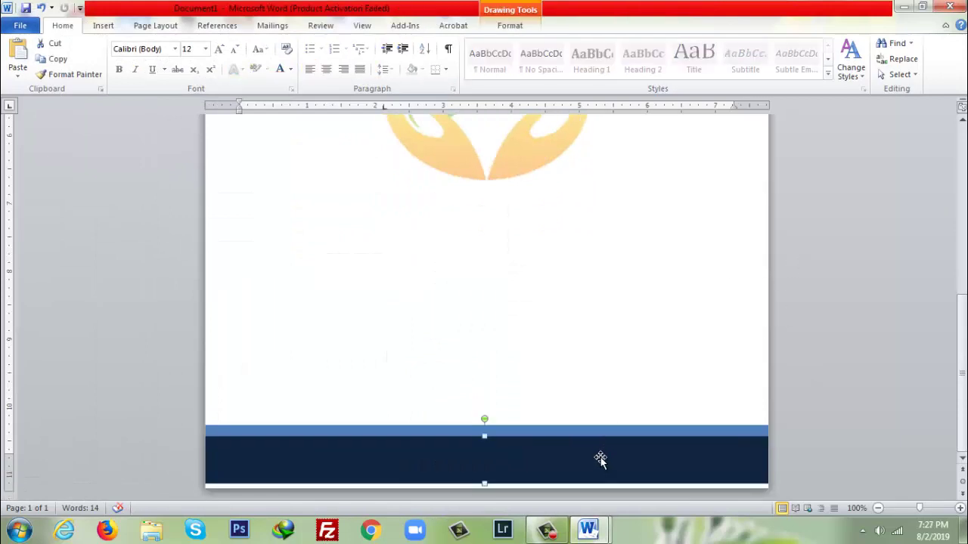
key("Down")
key("Down")
key("Down")
key("Down")
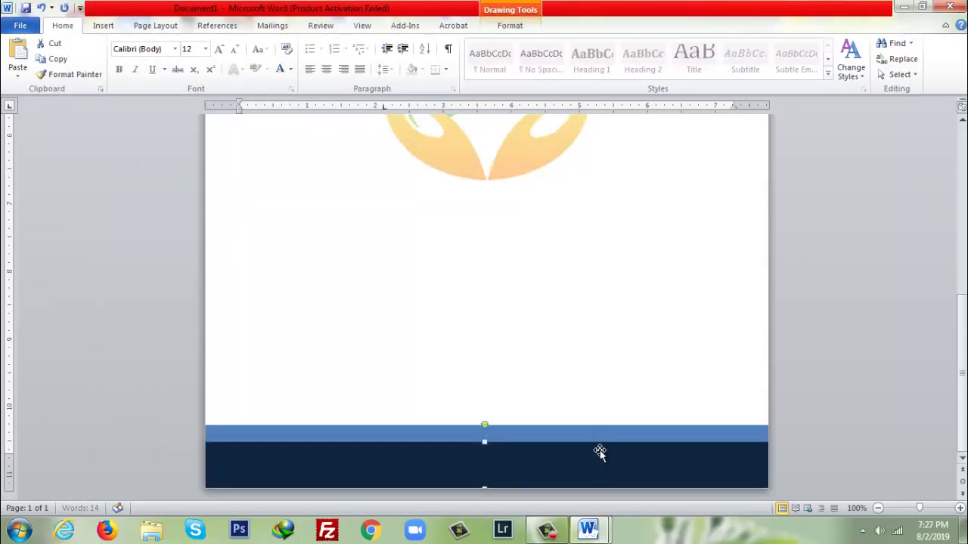
left_click_drag(600, 447, 601, 432)
key("Down")
key("Down")
key("Down")
key("Down")
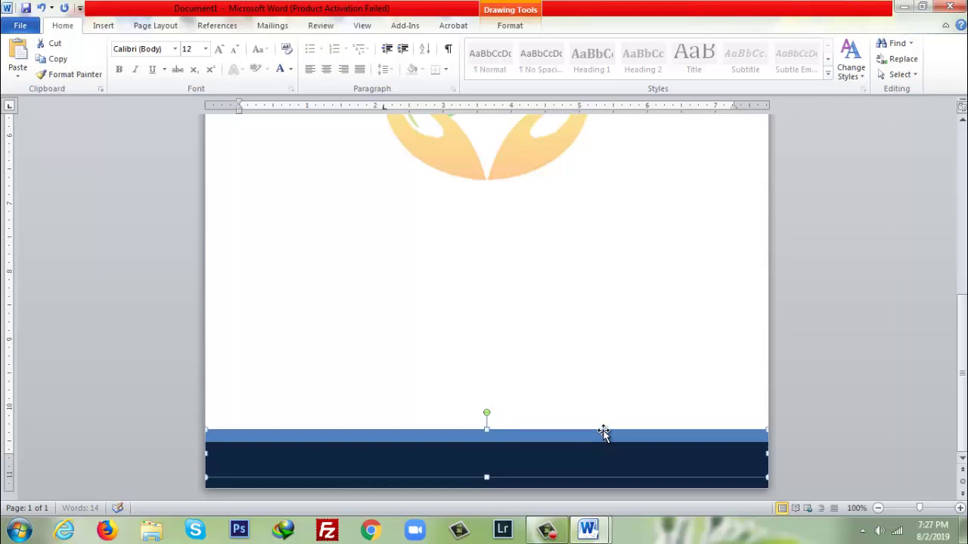
key("Down")
key("Down")
key("Down")
key("Down")
key("Down")
key("Down")
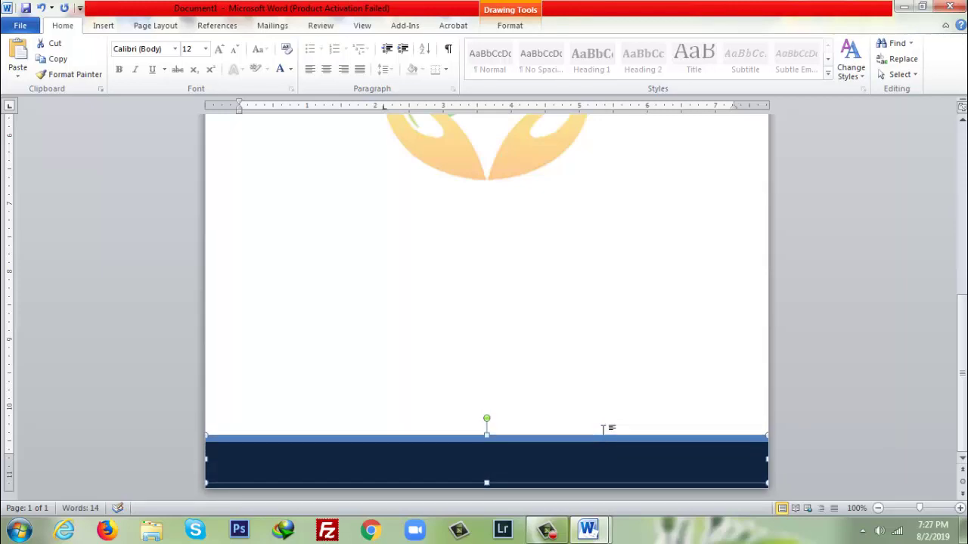
key("Down")
left_click(858, 370)
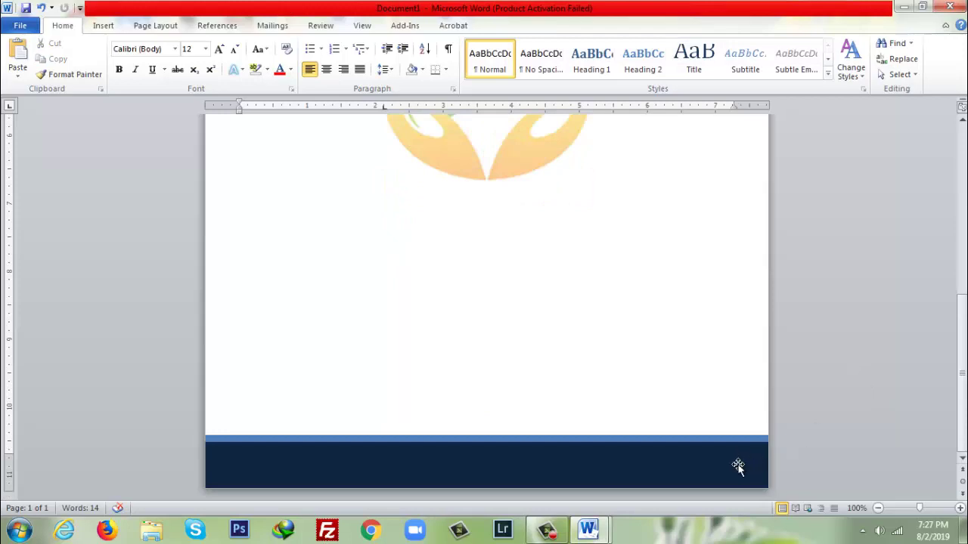
- Nudge the dark header background, slanted band and PA FOUNDATION title upward
scroll(919, 312, "up", 10)
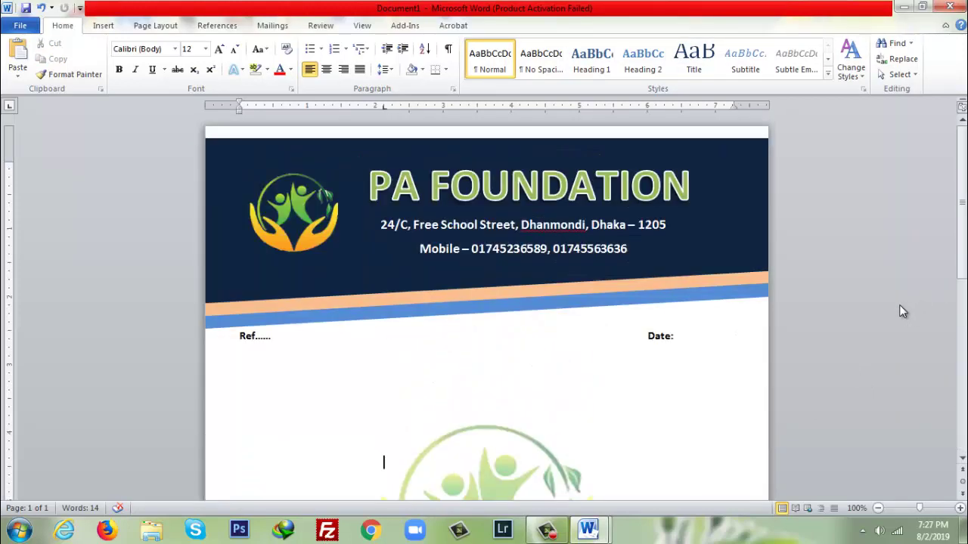
left_click(619, 183)
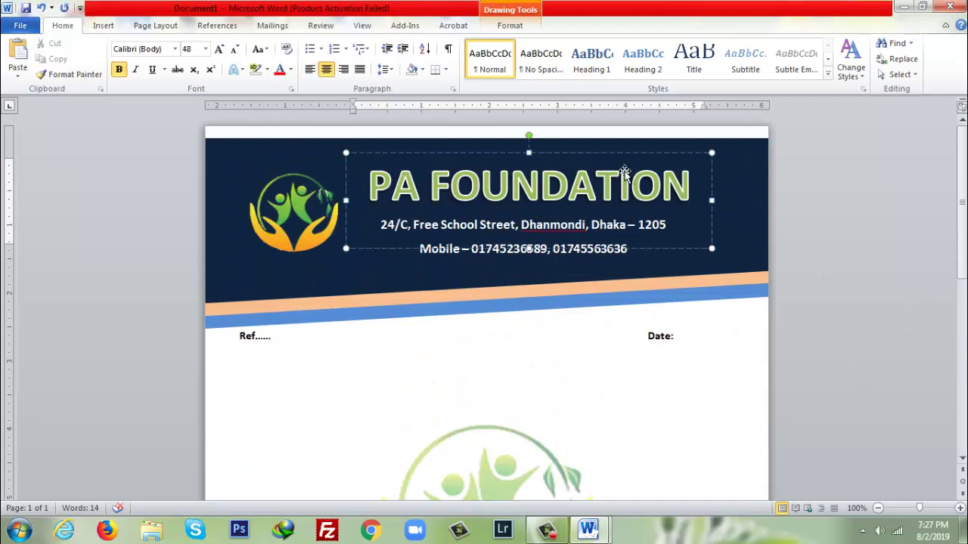
left_click(739, 156)
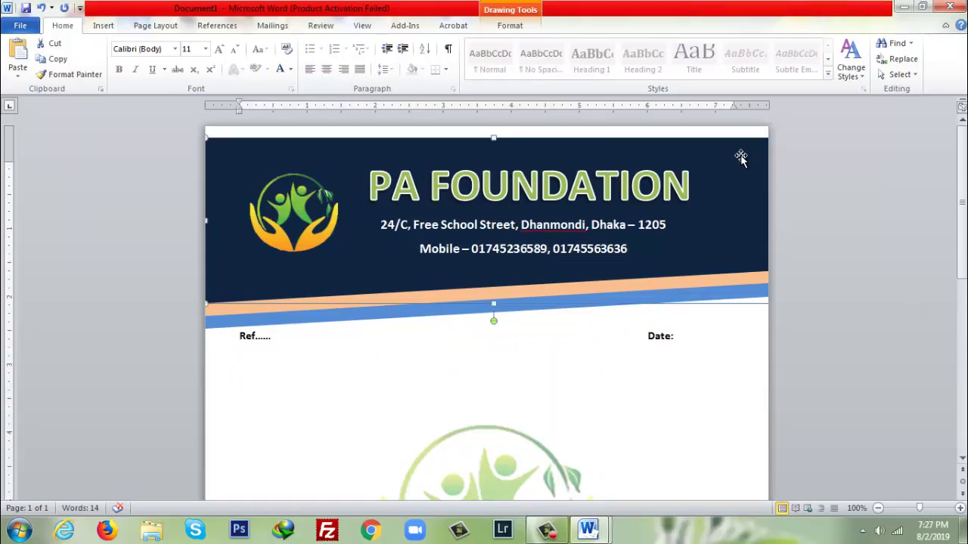
key("Up")
key("Up")
key("Up")
key("Up")
key("Up")
key("Up")
key("Up")
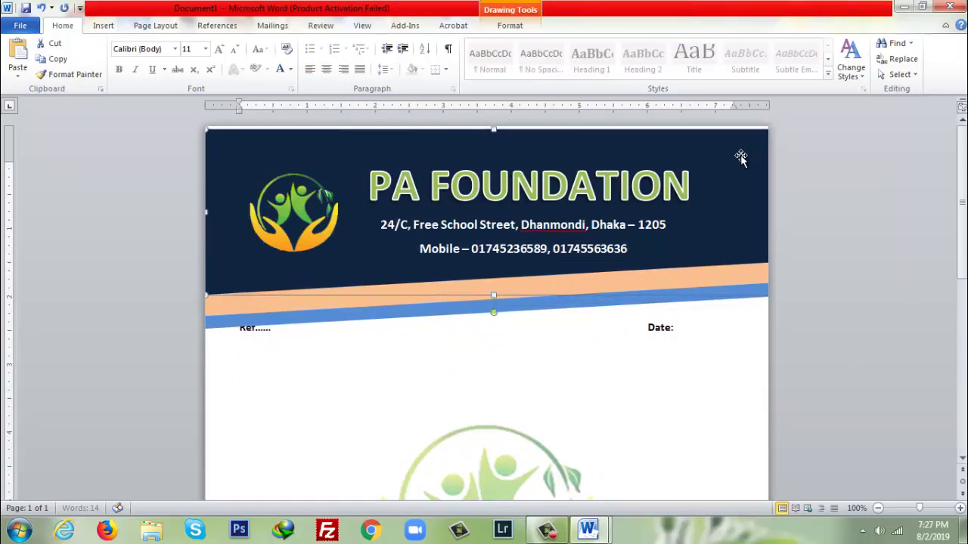
key("Up")
key("Up")
key("Up")
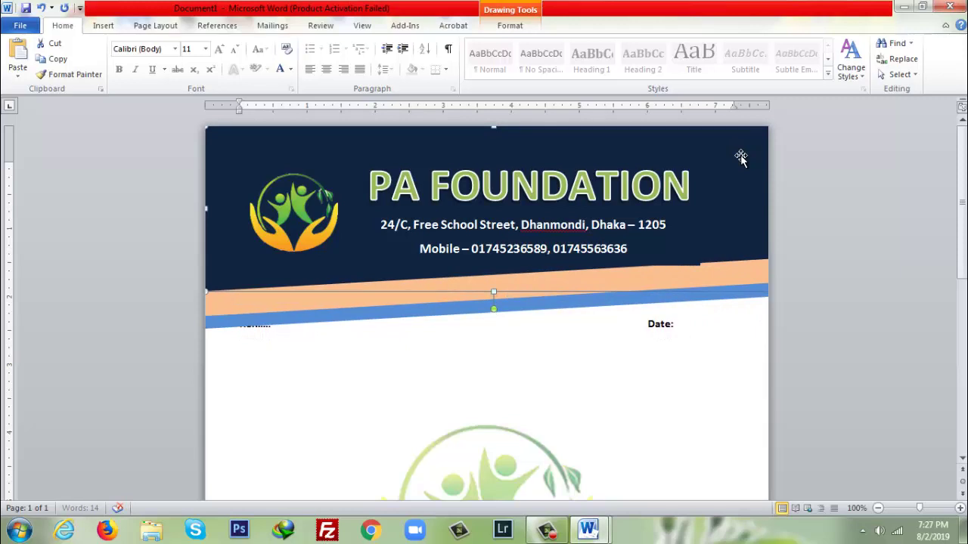
left_click(627, 281)
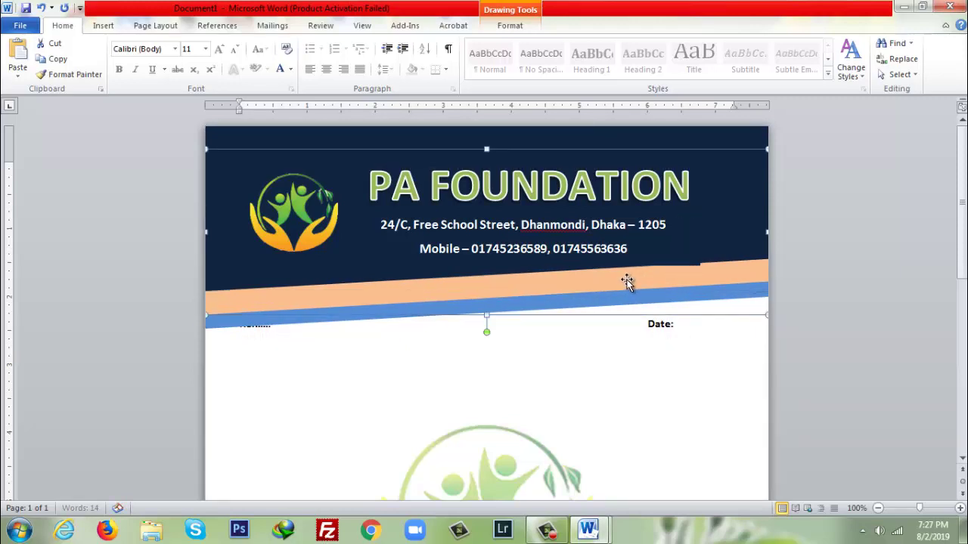
key("Up")
key("Up")
key("Up")
key("Up")
key("Up")
key("Up")
key("Up")
key("Up")
key("Up")
key("Up")
key("Up")
key("Up")
key("Up")
key("Up")
key("Up")
key("Up")
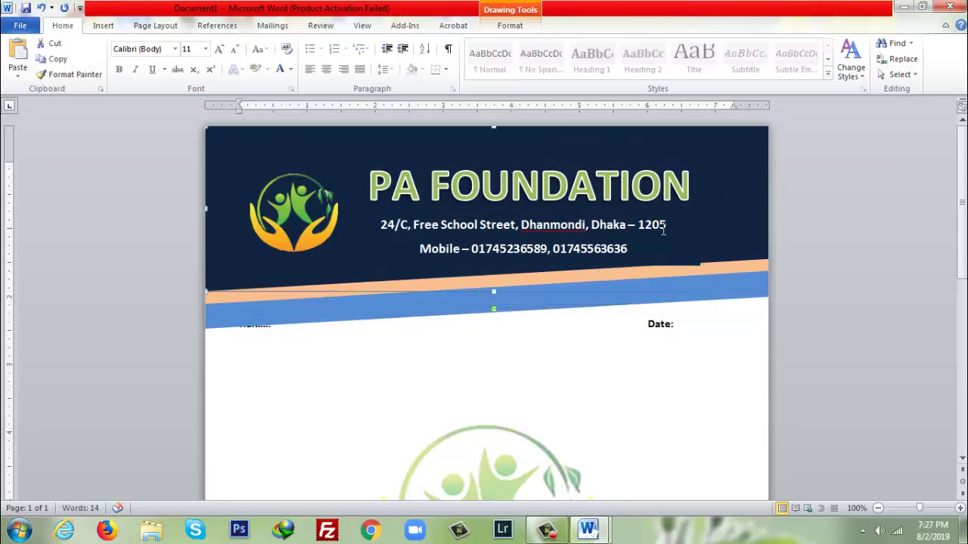
left_click(640, 151)
key("Up")
key("Up")
key("Up")
key("Up")
key("Up")
key("Up")
key("Up")
key("Up")
key("Up")
key("Up")
key("Up")
key("Up")
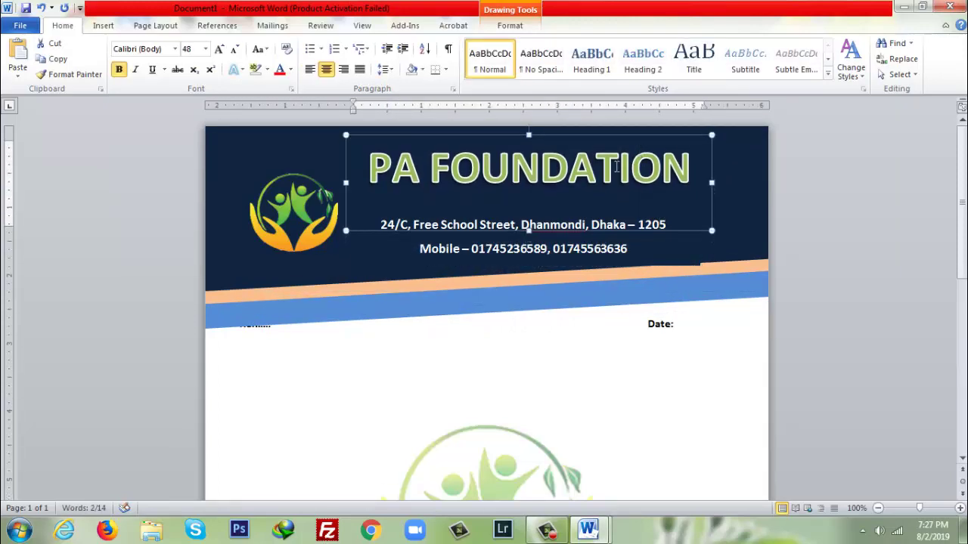
- Move the logo, address box and blue slanted band up to uncover the Ref...... line
left_click(295, 212)
key("Up")
key("Up")
key("Up")
key("Up")
key("Up")
key("Up")
key("Up")
left_click(478, 214)
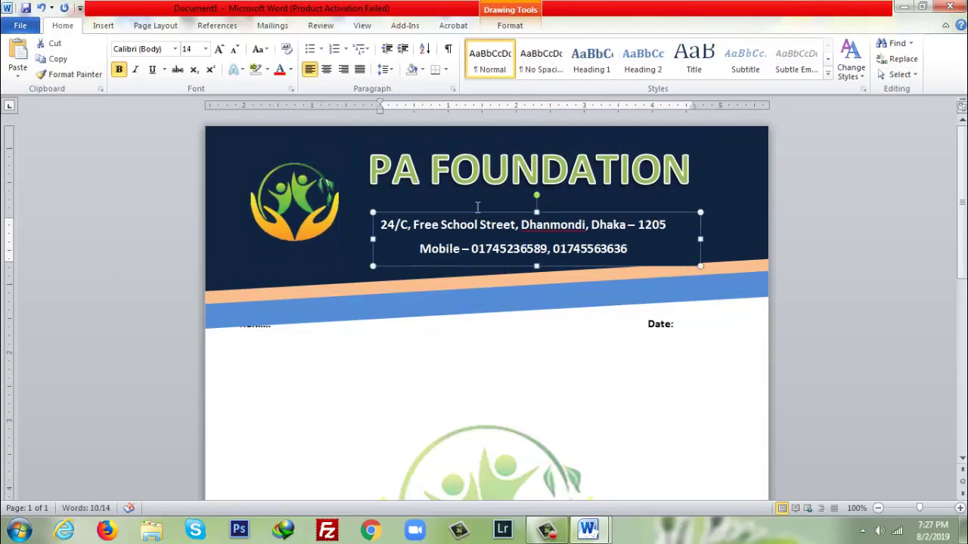
key("Up")
key("Up")
key("Up")
key("Up")
key("Up")
key("Up")
key("Up")
key("Up")
key("Up")
key("Up")
key("Up")
key("Up")
key("Up")
key("Up")
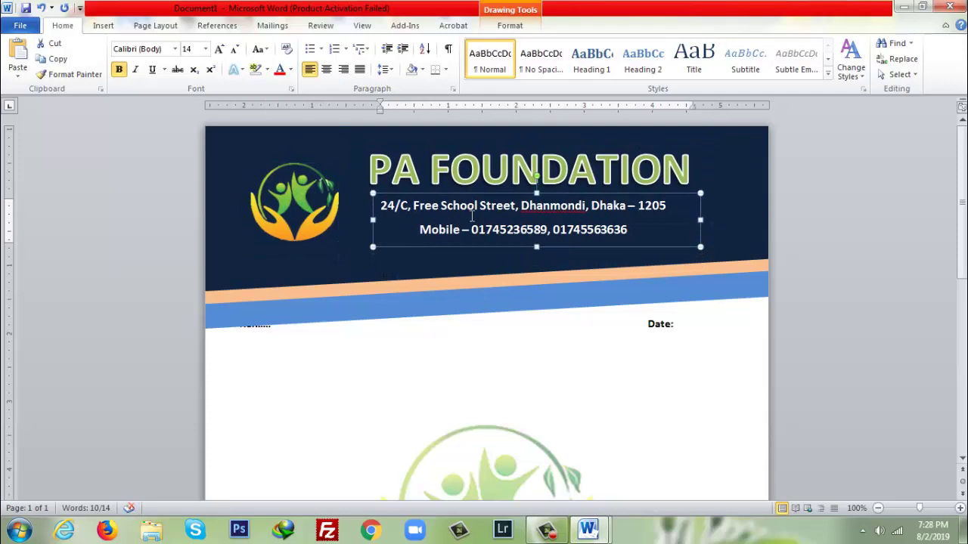
left_click(560, 137)
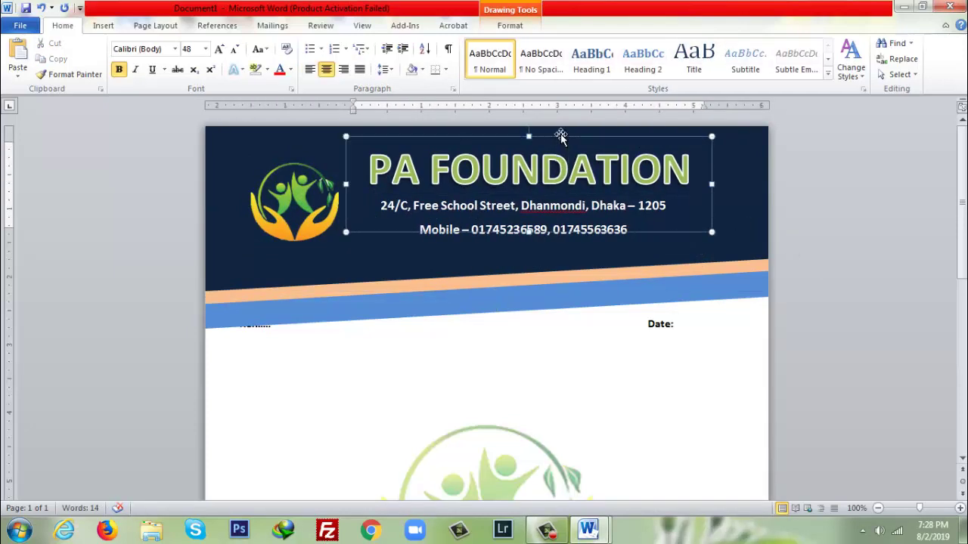
key("Tab")
key("Tab")
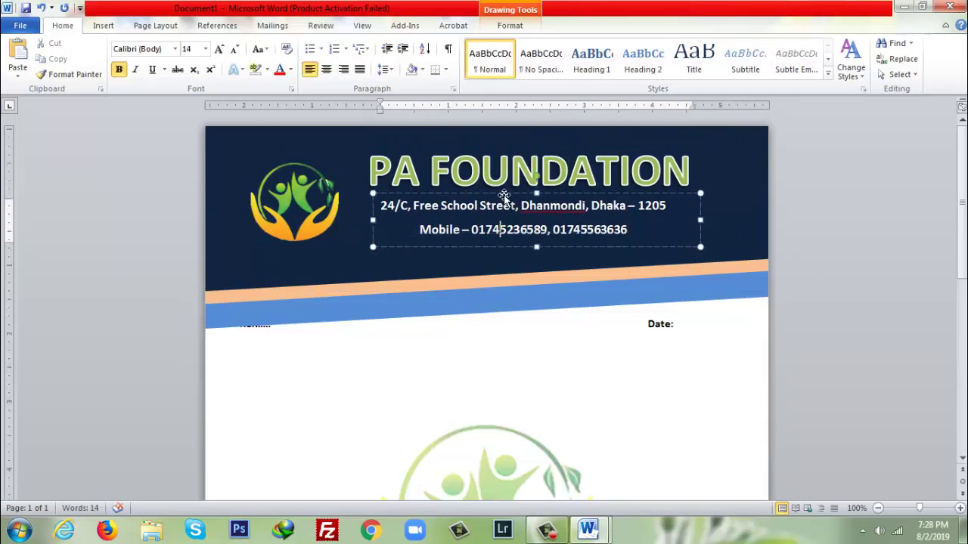
left_click(538, 295)
key("Up")
key("Up")
key("Up")
key("Up")
key("Up")
key("Up")
key("Up")
key("Up")
key("Up")
key("Up")
left_click(700, 382)
left_click(704, 270)
left_click(891, 300)
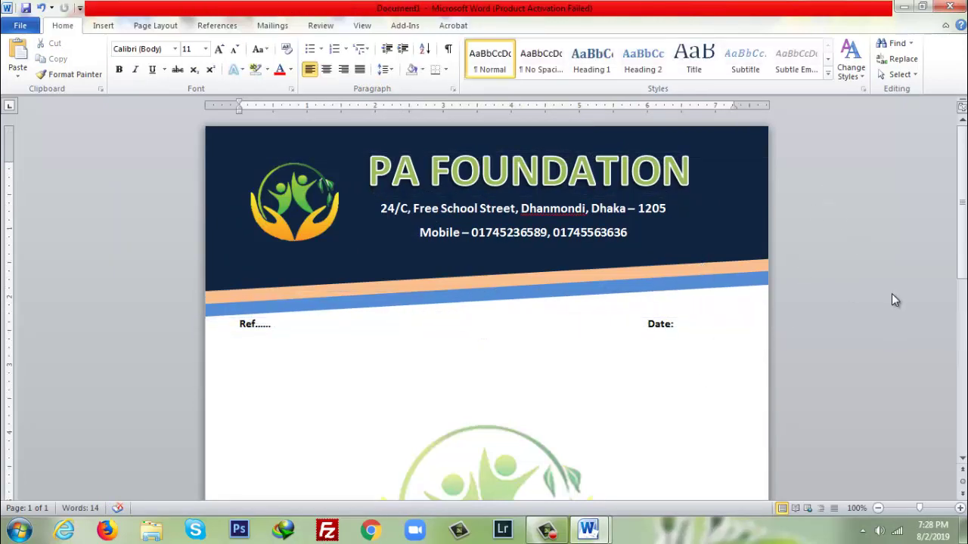
- Add 'Dhanmondi' to the dictionary to clear its spelling flag
left_click(569, 211)
right_click(568, 211)
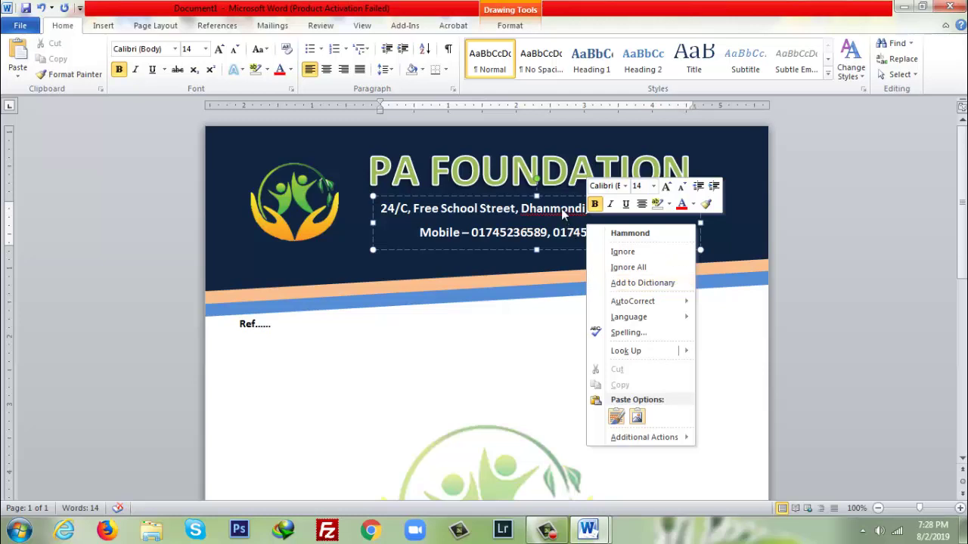
left_click(624, 283)
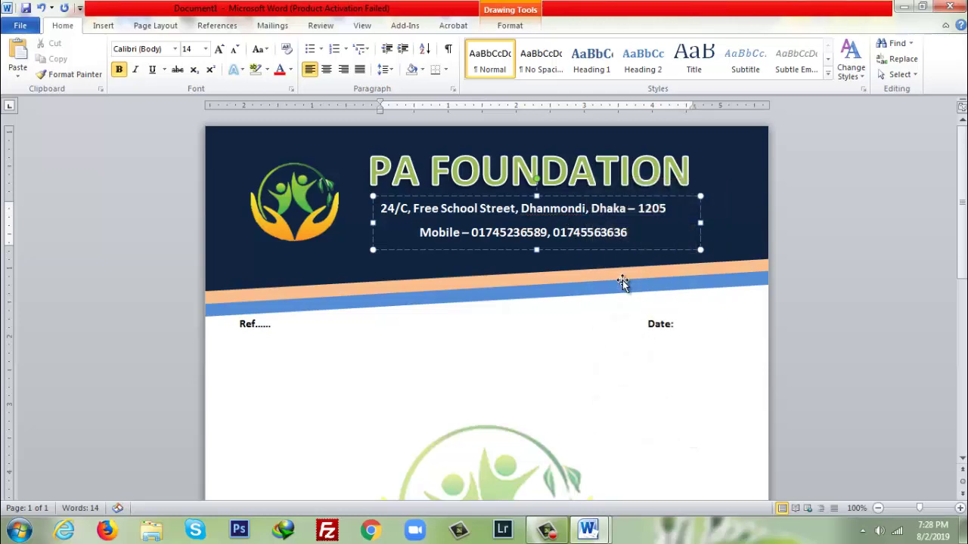
left_click(681, 372)
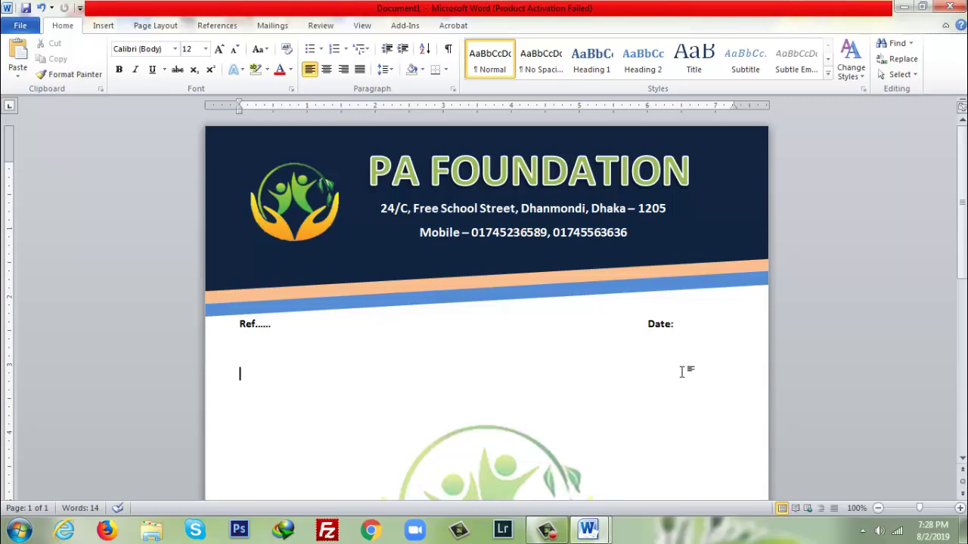
- Insert a simple text box from the built-in text box gallery
scroll(681, 372, "down", 10)
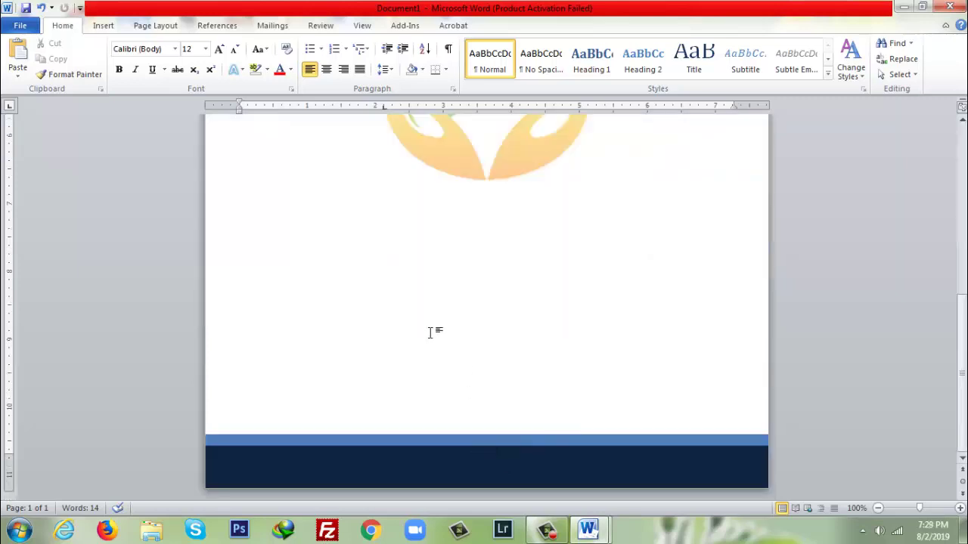
left_click(168, 29)
left_click(112, 28)
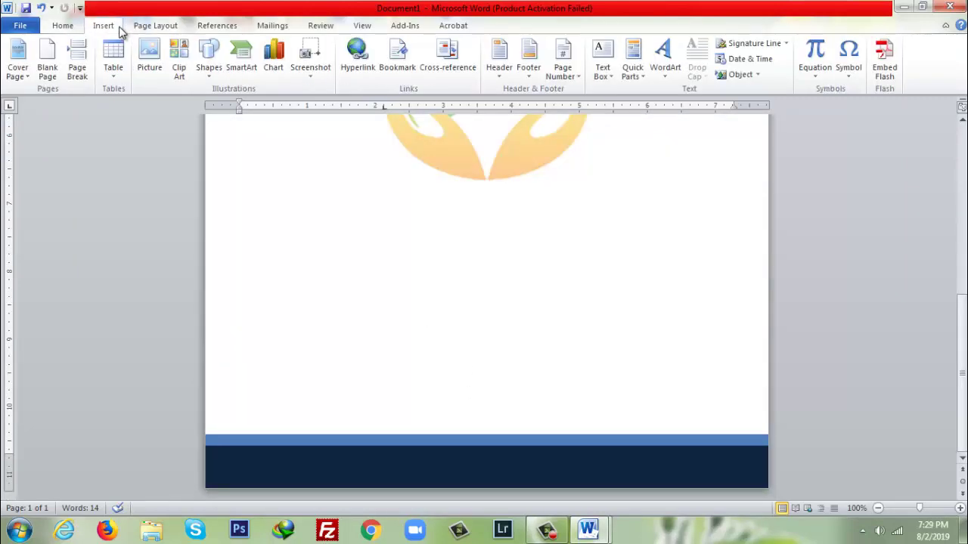
left_click(599, 74)
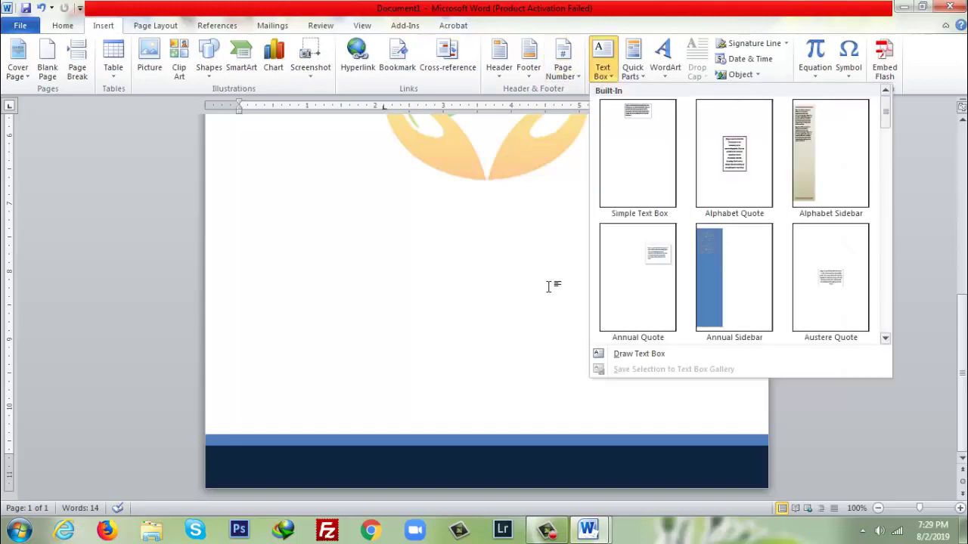
left_click(354, 457)
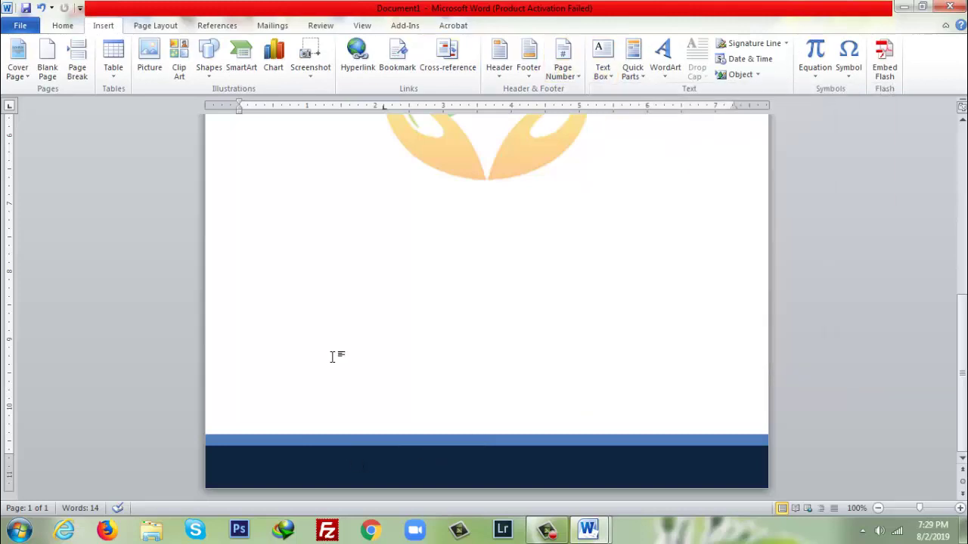
left_click(602, 61)
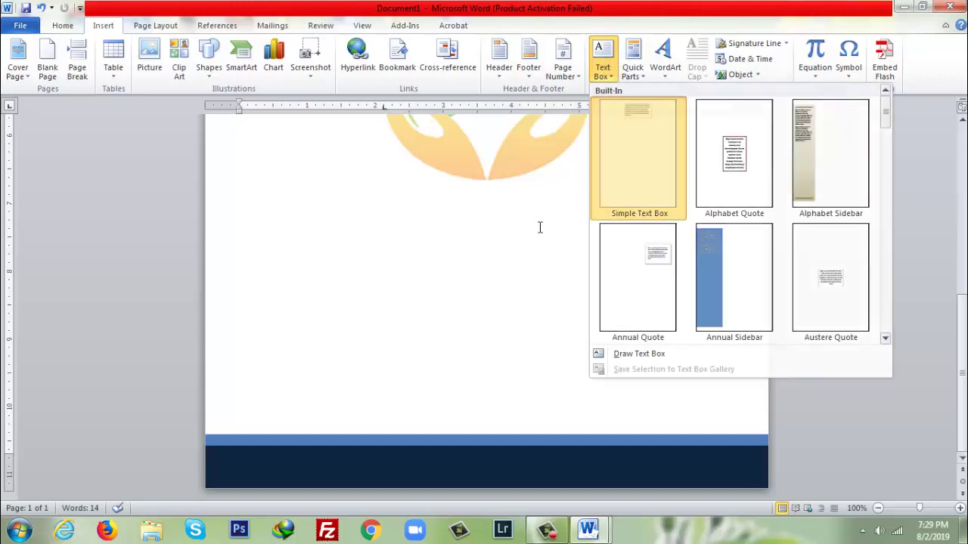
left_click(640, 151)
- Drag the text box down into the dark footer band
left_click_drag(533, 184, 538, 393)
scroll(586, 350, "down", 4)
scroll(582, 344, "up", 3)
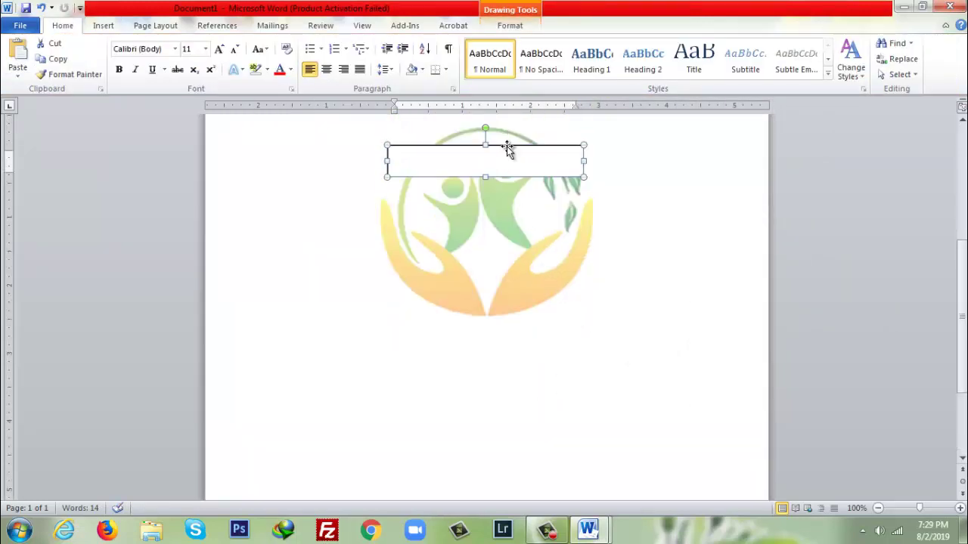
left_click_drag(509, 146, 523, 337)
scroll(522, 338, "down", 3)
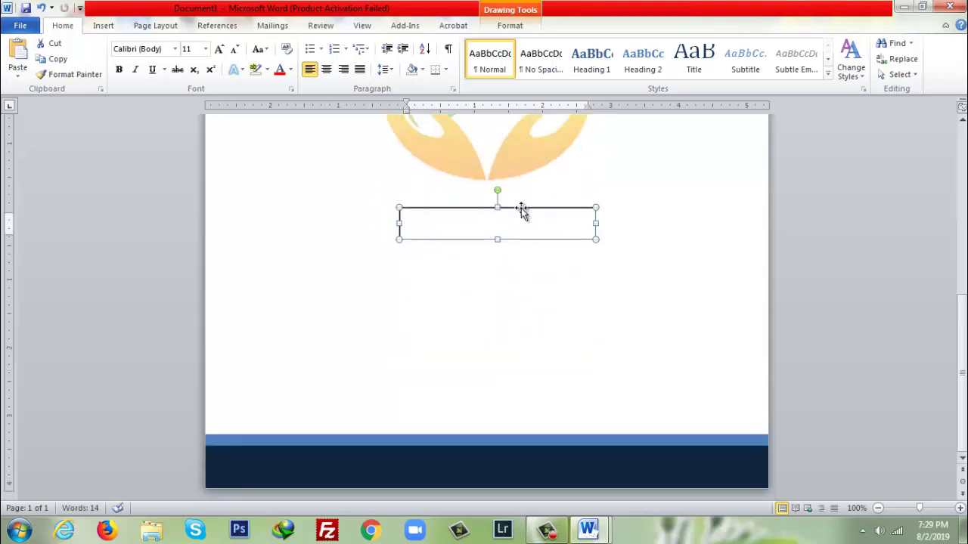
left_click_drag(523, 209, 499, 458)
left_click(483, 466)
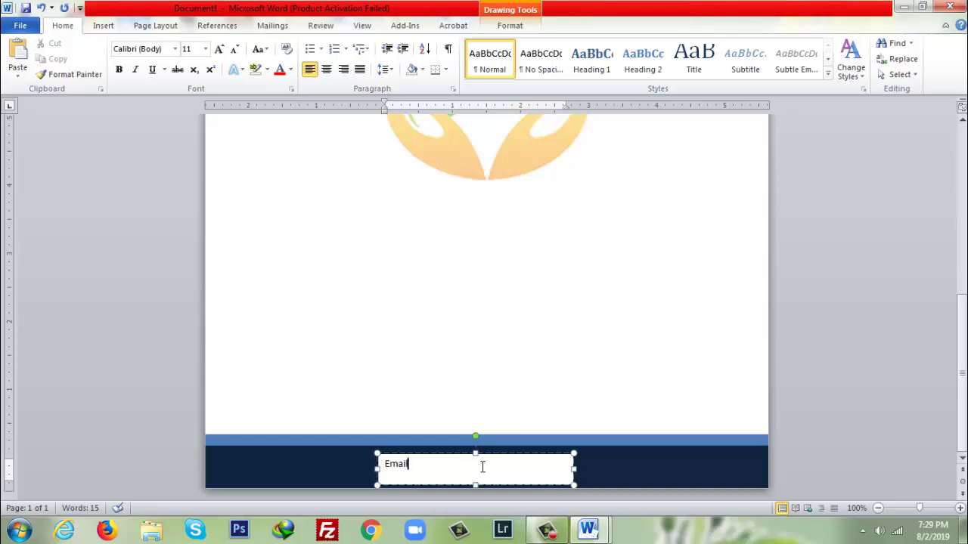
key("BackSpace")
key("BackSpace")
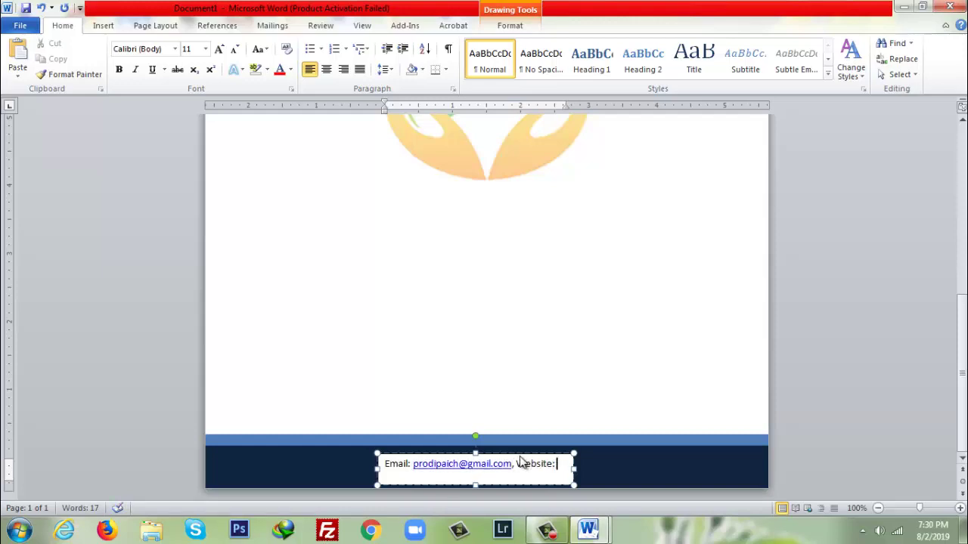
type("www.pafoundation .com")
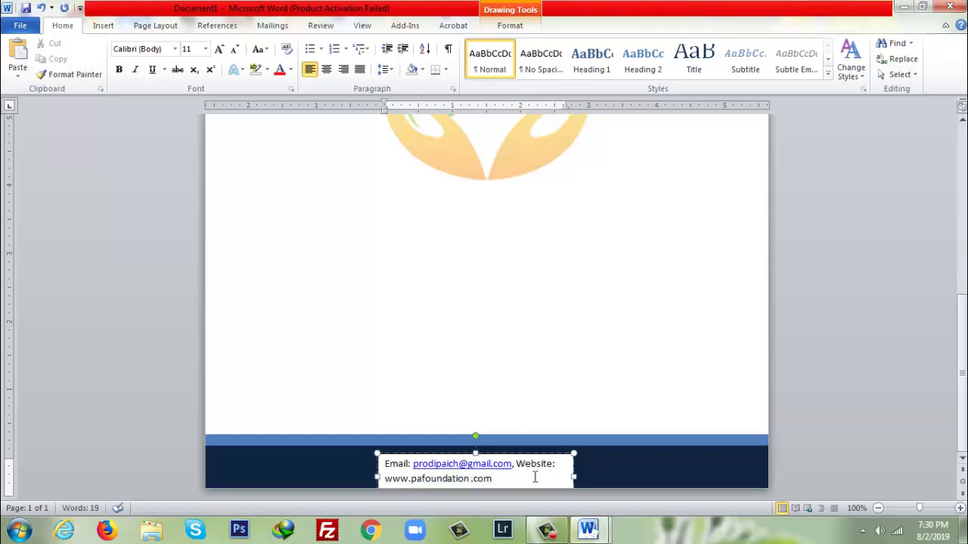
- Widen the footer box so the contact text fits one line, and make it 14-point bold white
left_click_drag(574, 471, 683, 469)
key("ctrl+a")
left_click(205, 49)
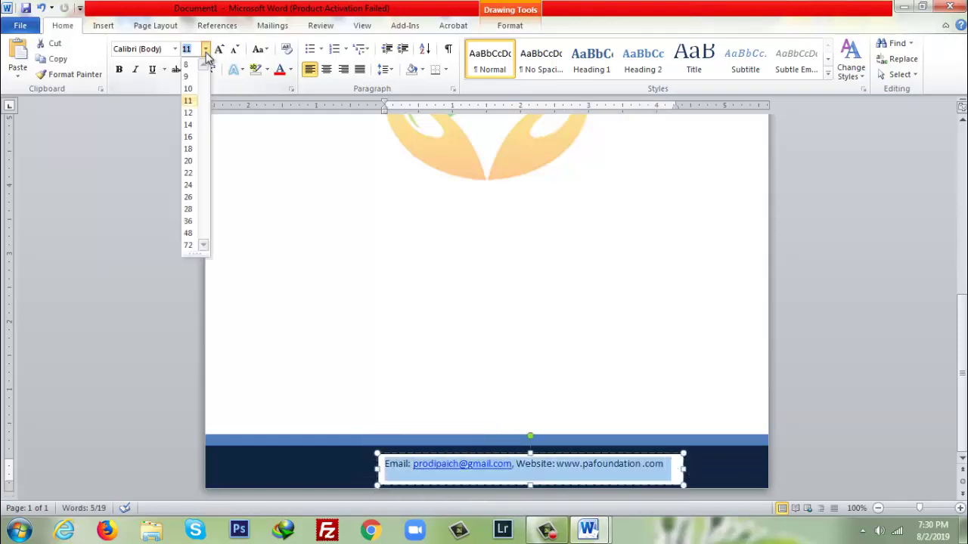
left_click(189, 123)
left_click_drag(382, 465, 320, 471)
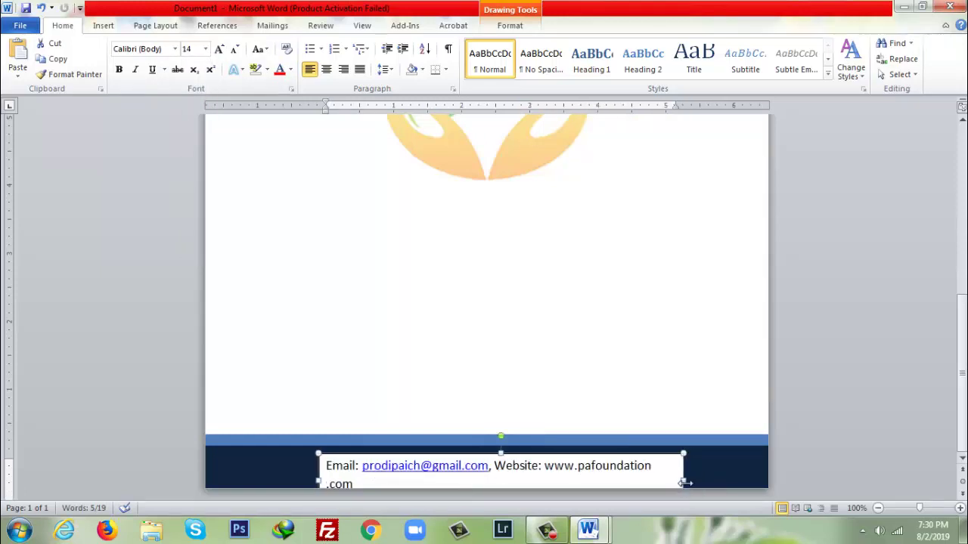
left_click_drag(684, 480, 257, 458)
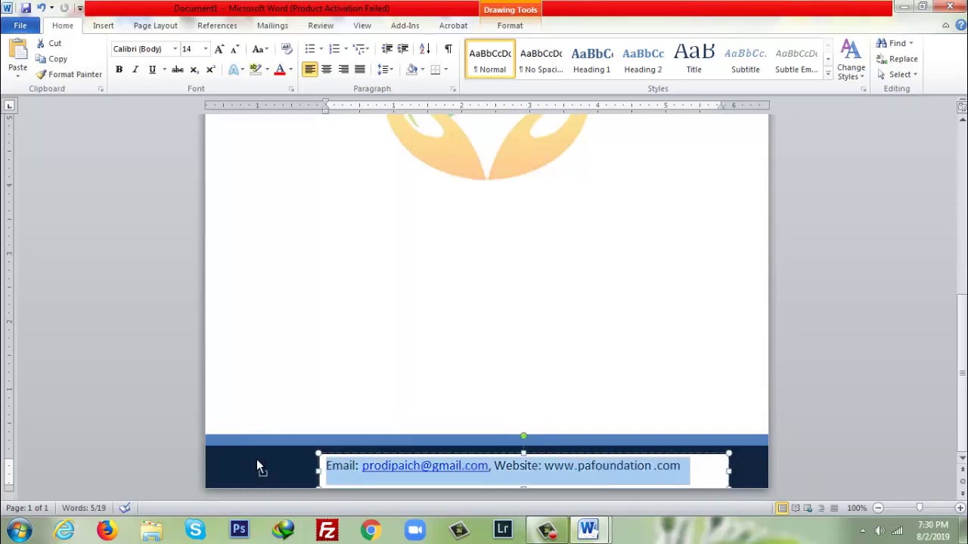
key("ctrl+b")
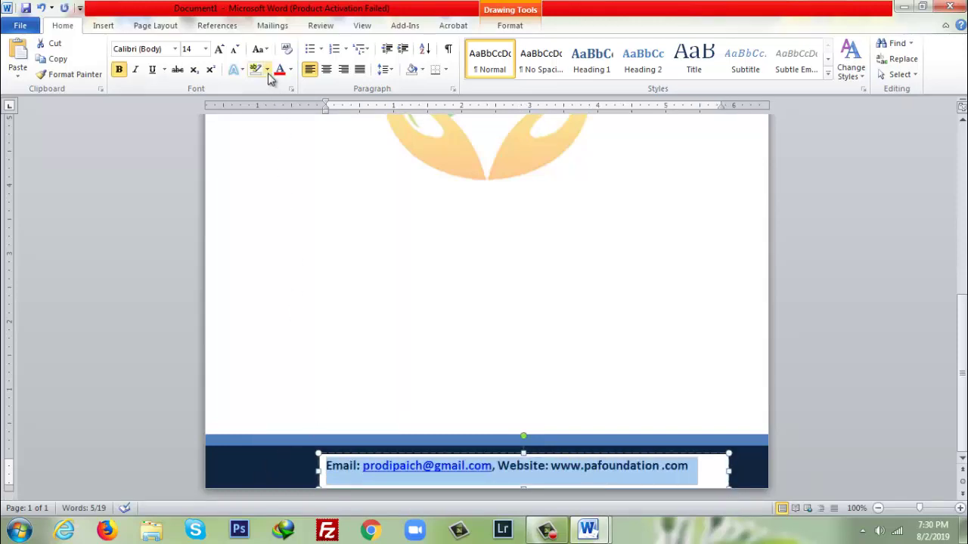
left_click(291, 68)
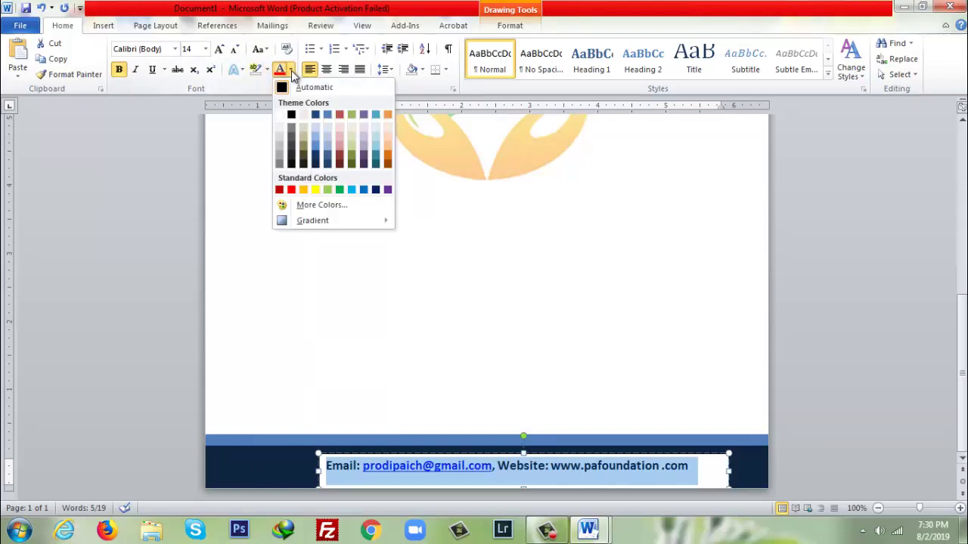
left_click(280, 115)
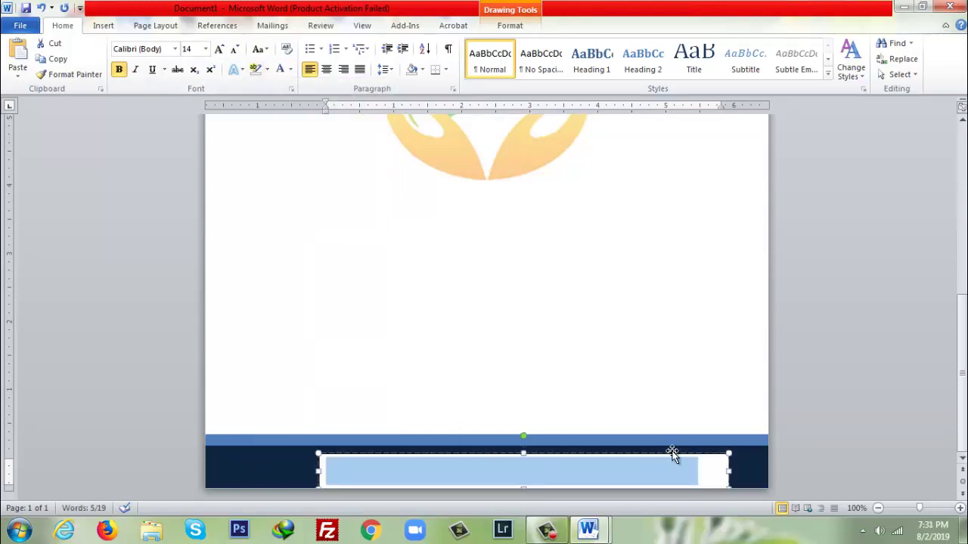
- Remove the footer box's outline and fill it with dark navy
right_click(713, 455)
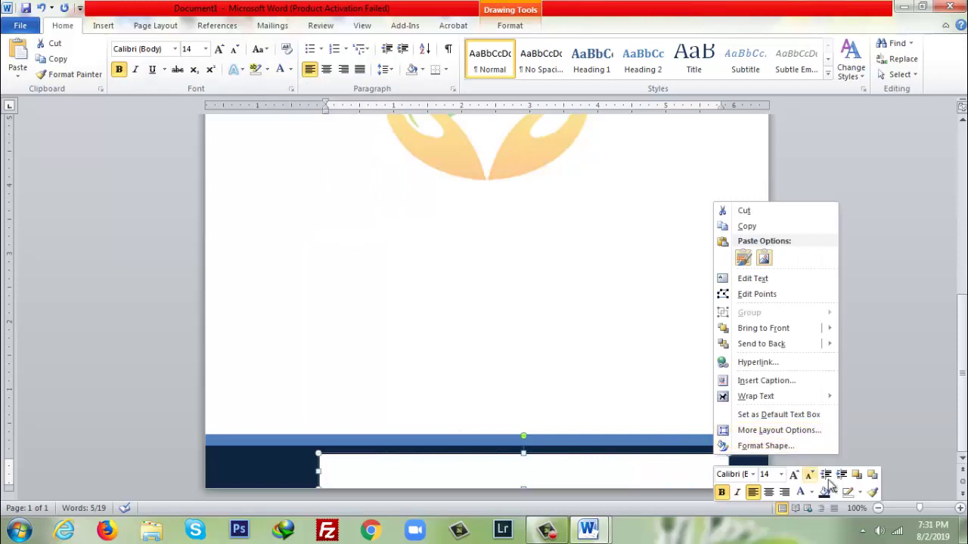
left_click(860, 493)
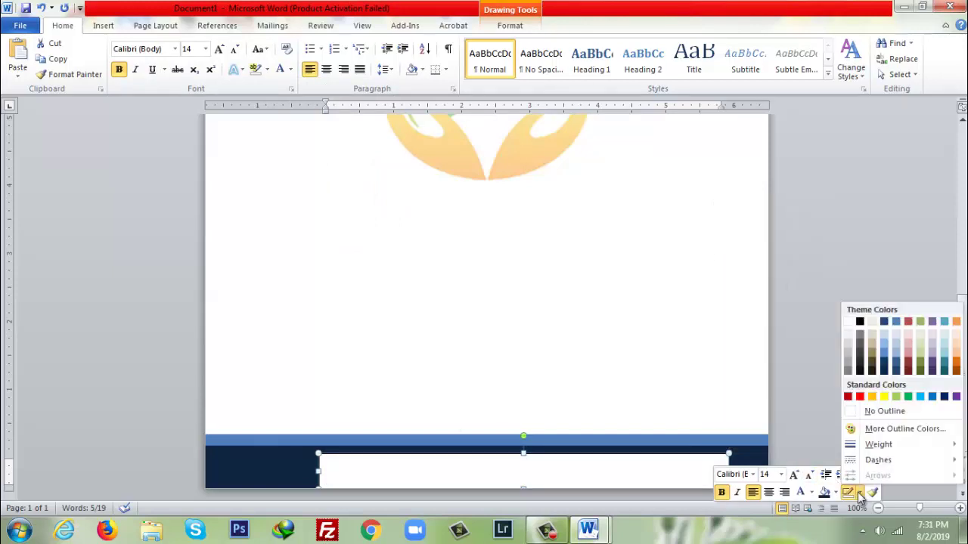
left_click(857, 413)
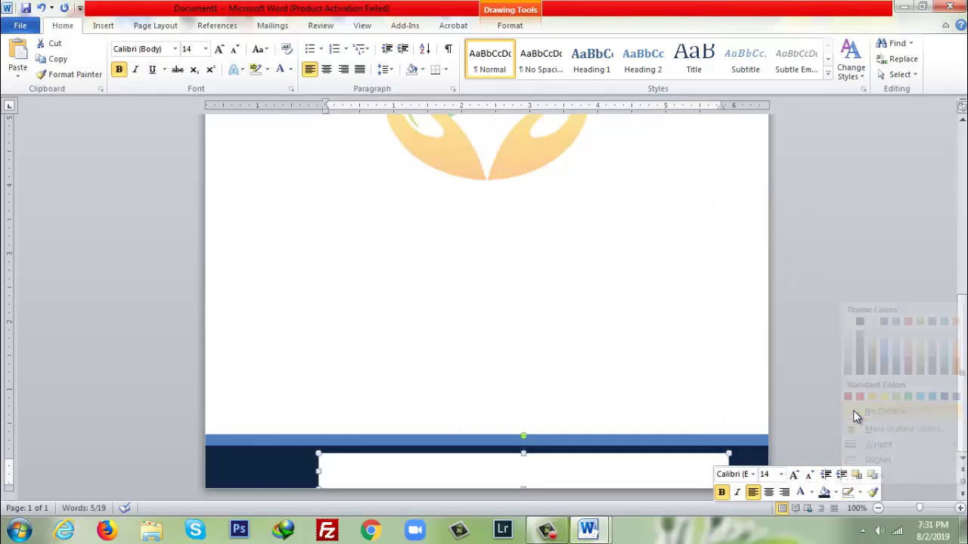
left_click(834, 492)
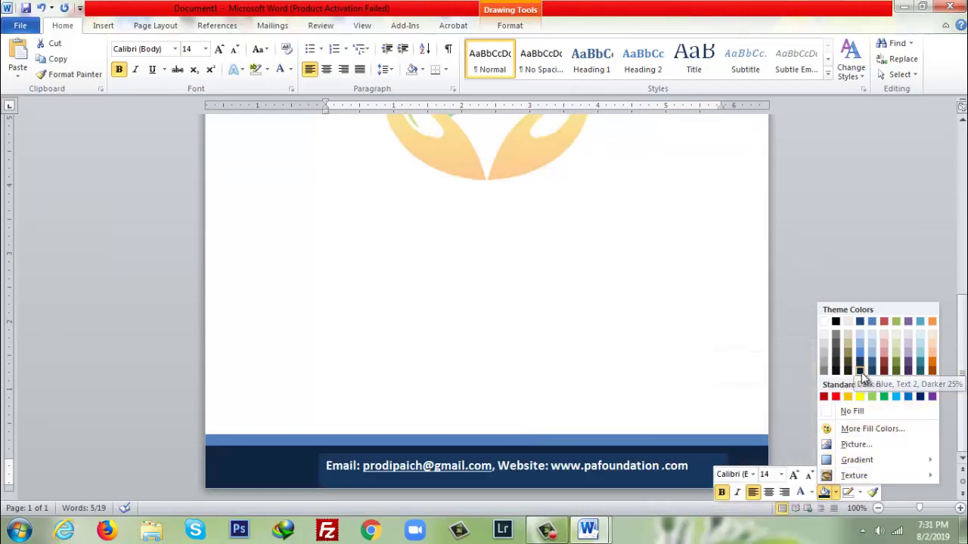
left_click(860, 370)
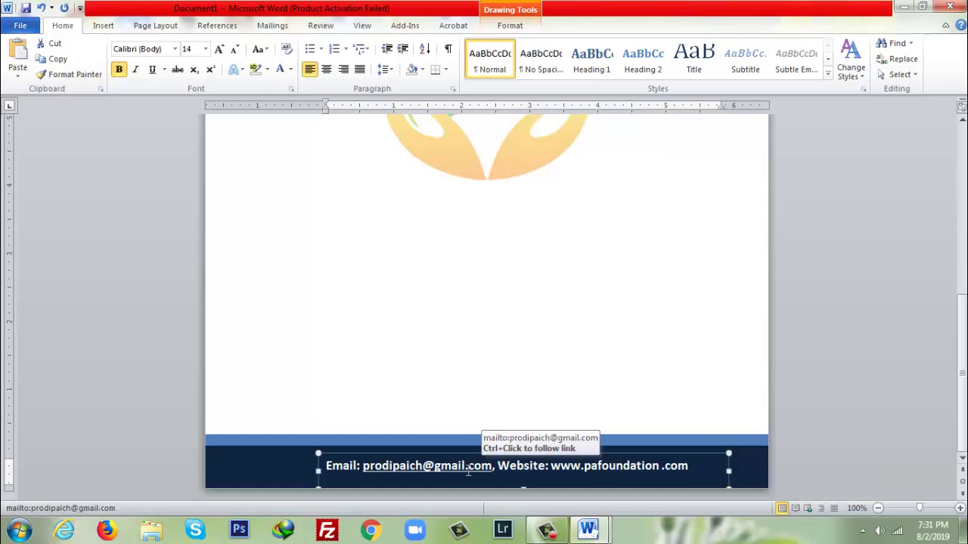
- Remove the underline from the email address and preview the footer
left_click_drag(494, 466, 365, 467)
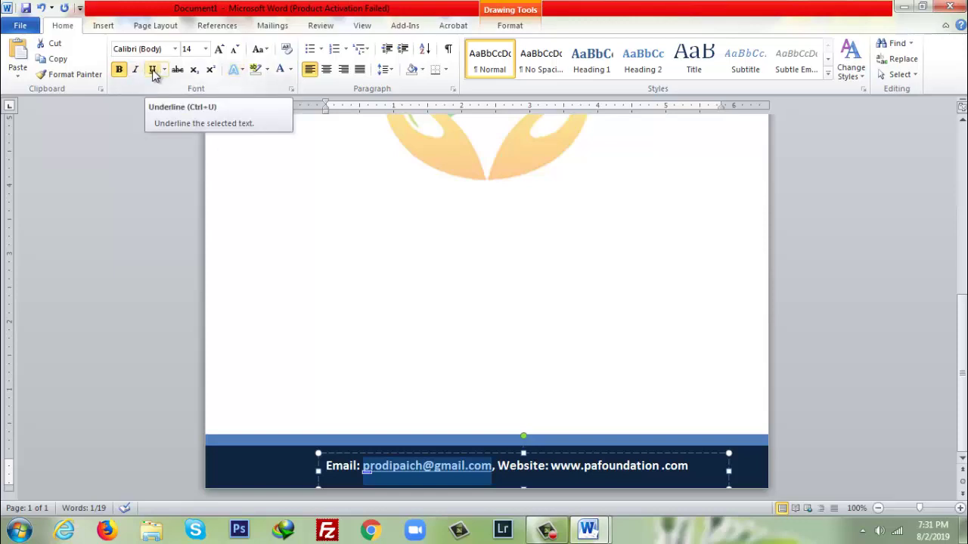
left_click(153, 71)
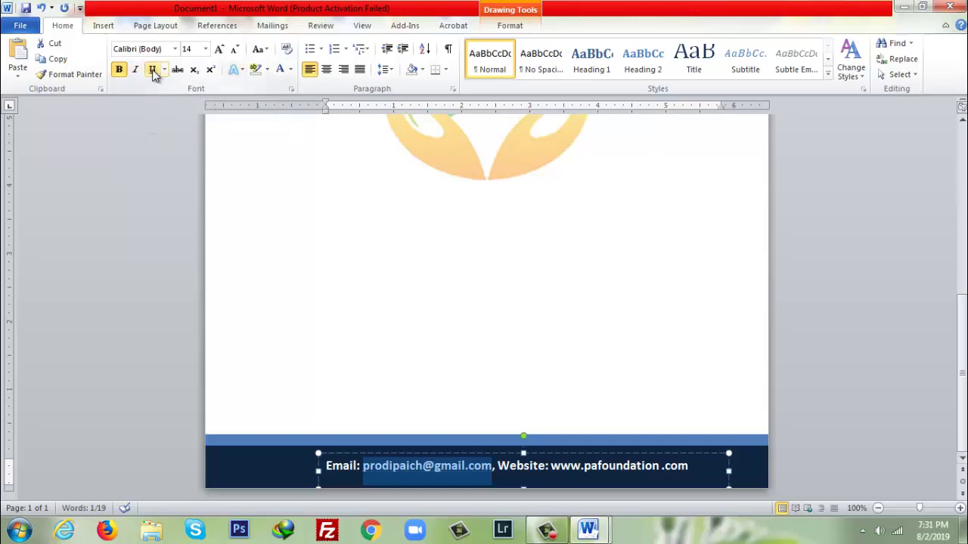
left_click(841, 408)
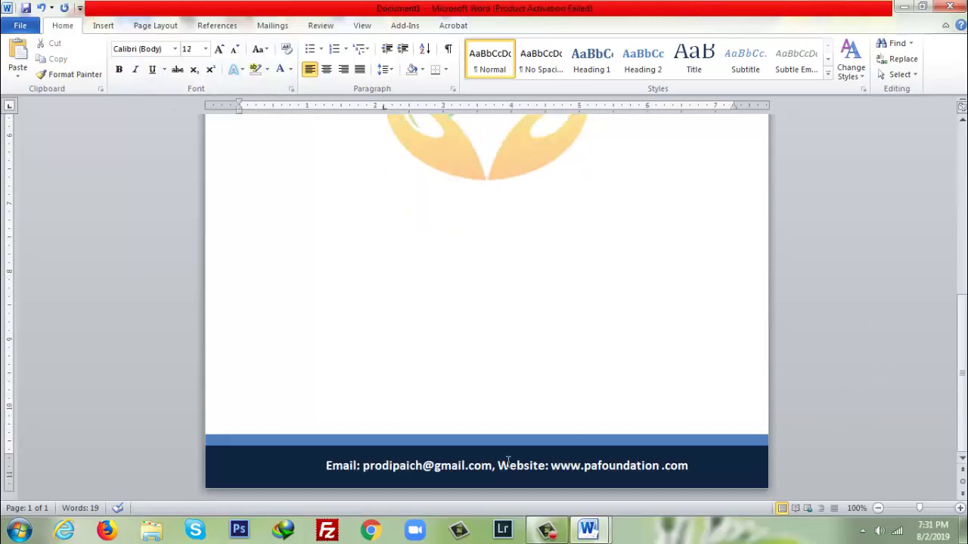
left_click(508, 458)
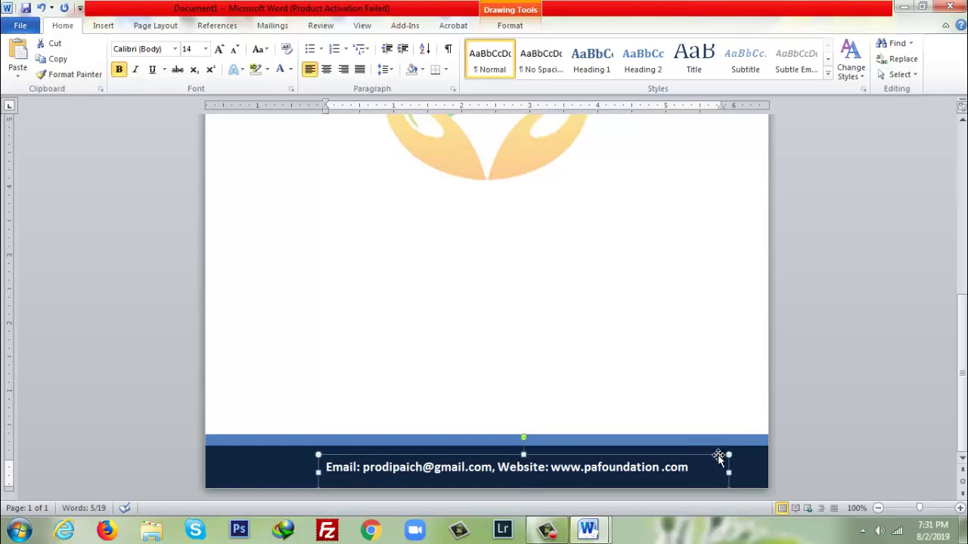
- Insert the QR code picture images.jpg from file
left_click(286, 472)
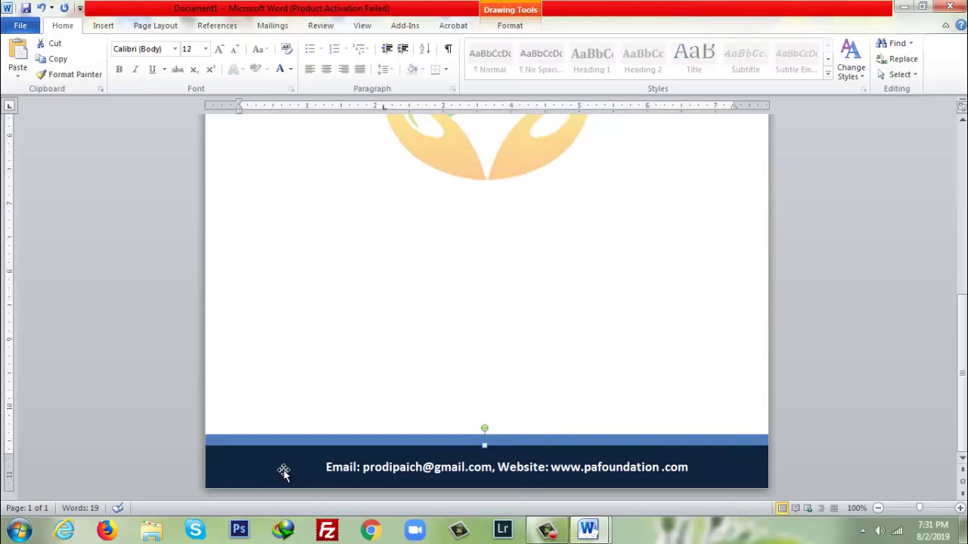
left_click(107, 32)
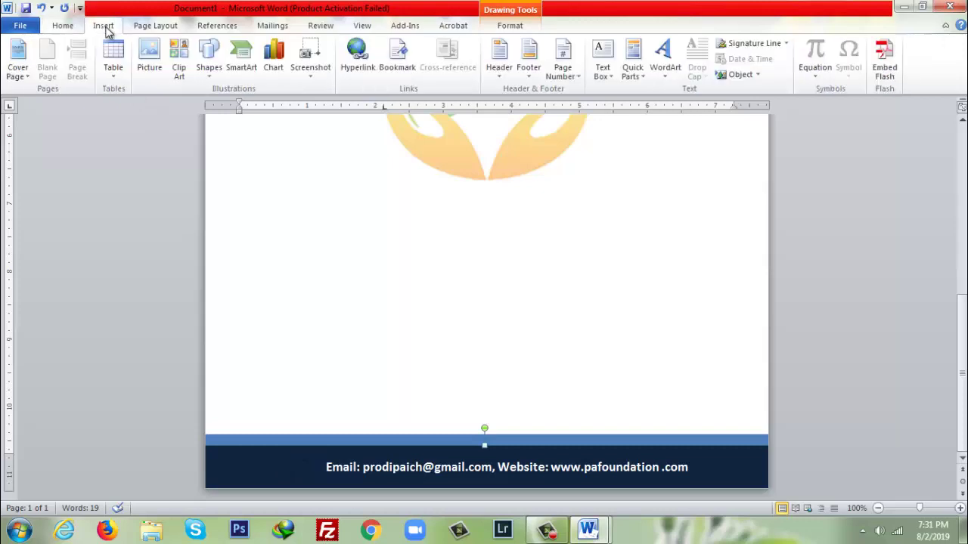
left_click(146, 61)
left_click(254, 110)
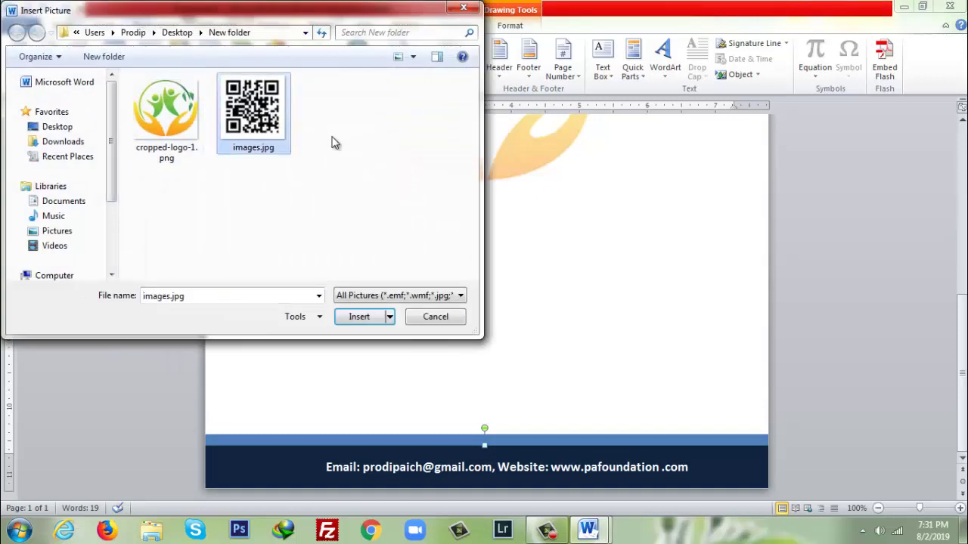
left_click(369, 321)
- Set the QR code to Square wrapping and move it into the footer, left of the contact line
right_click(360, 298)
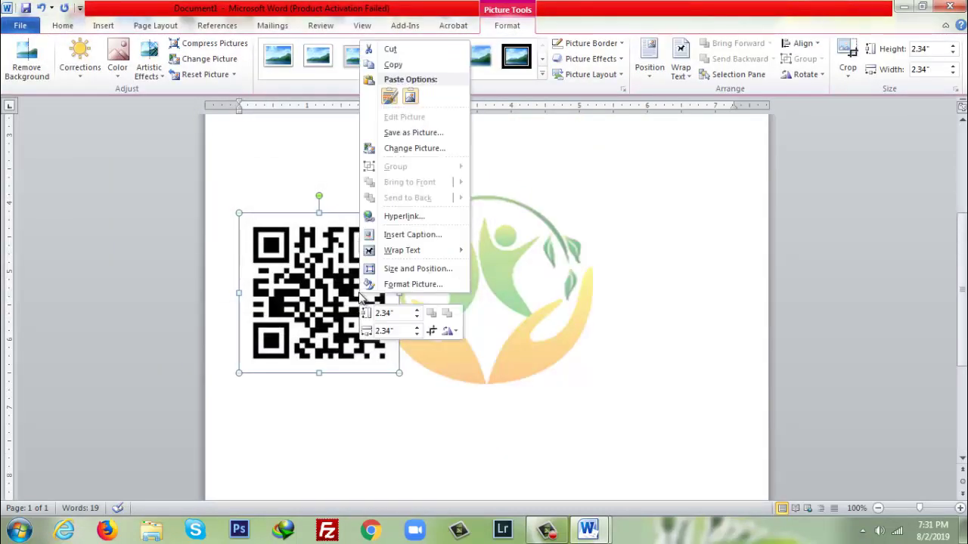
mouse_move(441, 252)
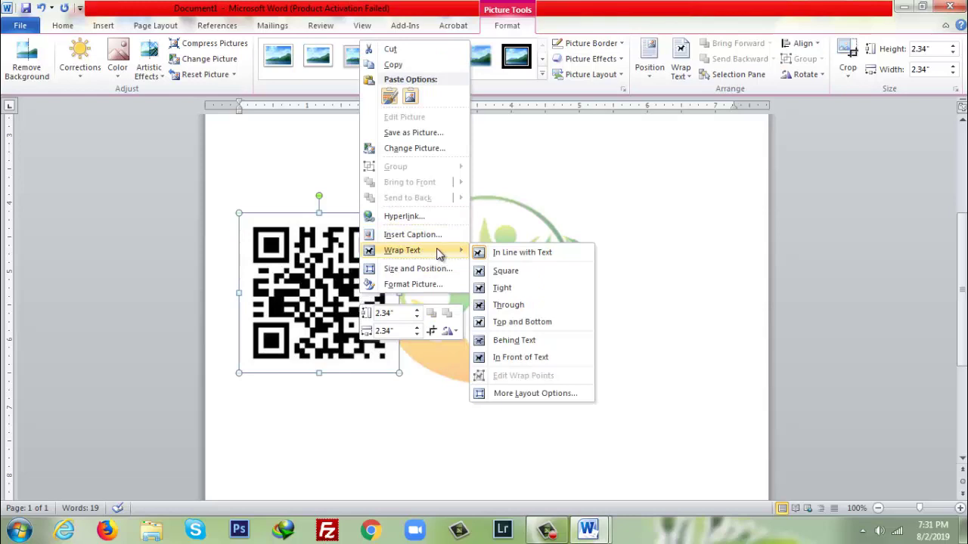
left_click(508, 271)
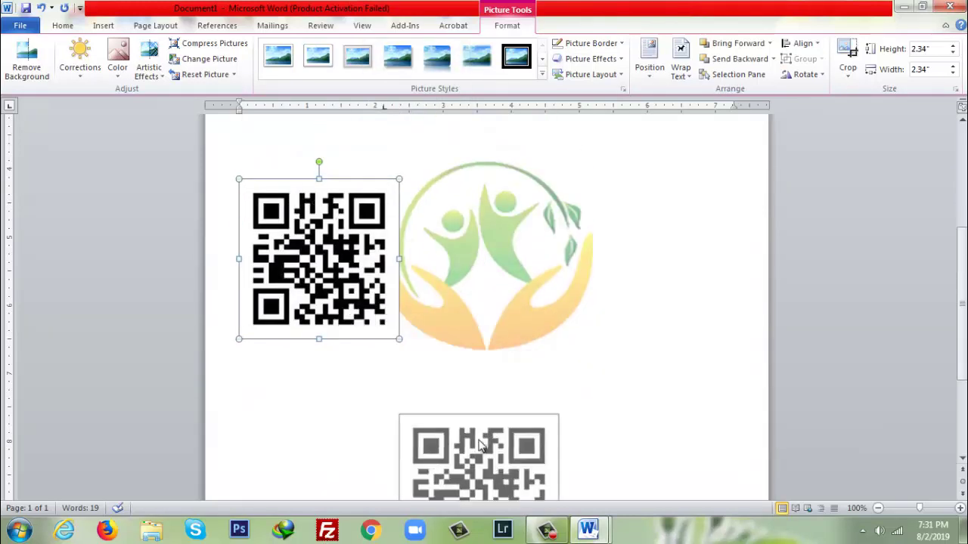
left_click(486, 420)
left_click_drag(559, 243, 304, 470)
- Deselect the QR code and zoom out to 50% to view the whole letterhead page
left_click(822, 264)
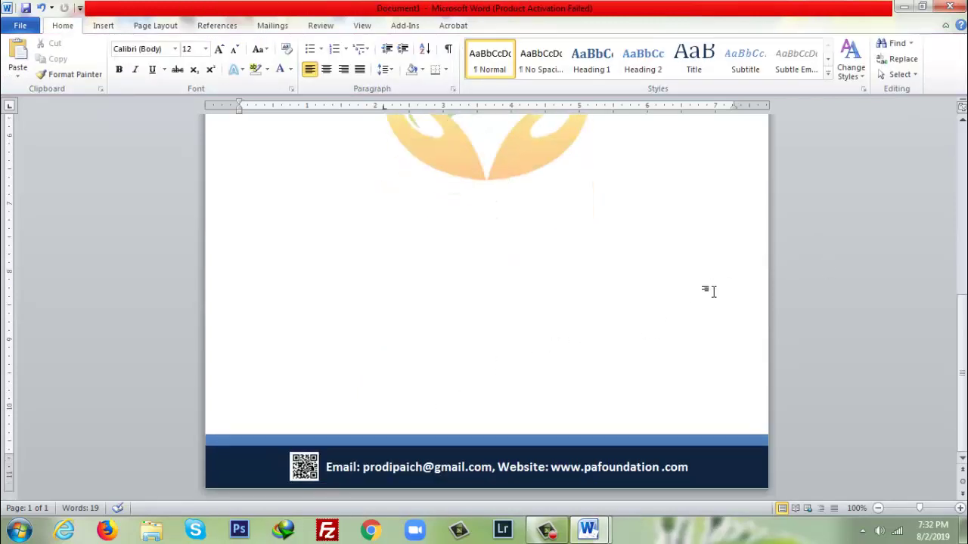
scroll(713, 291, "down", 5, "ctrl")
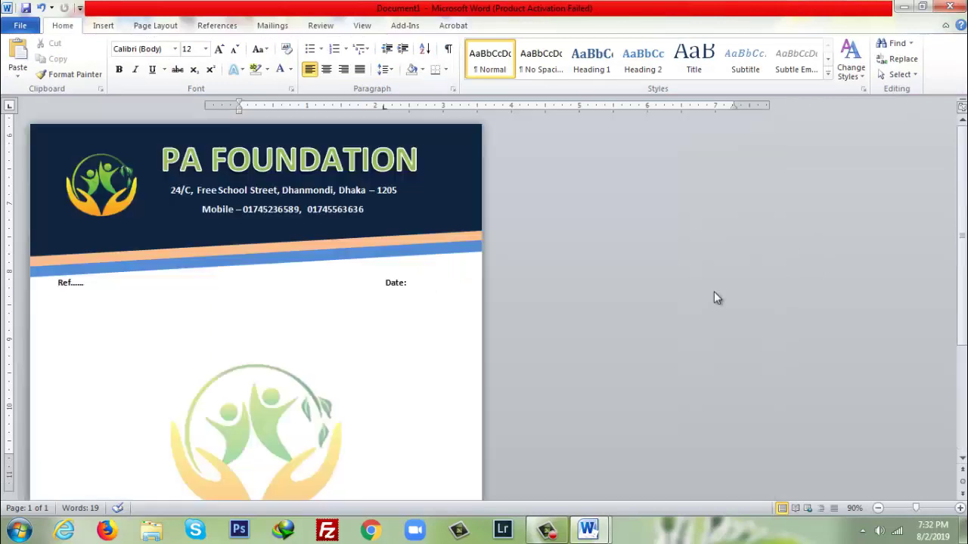